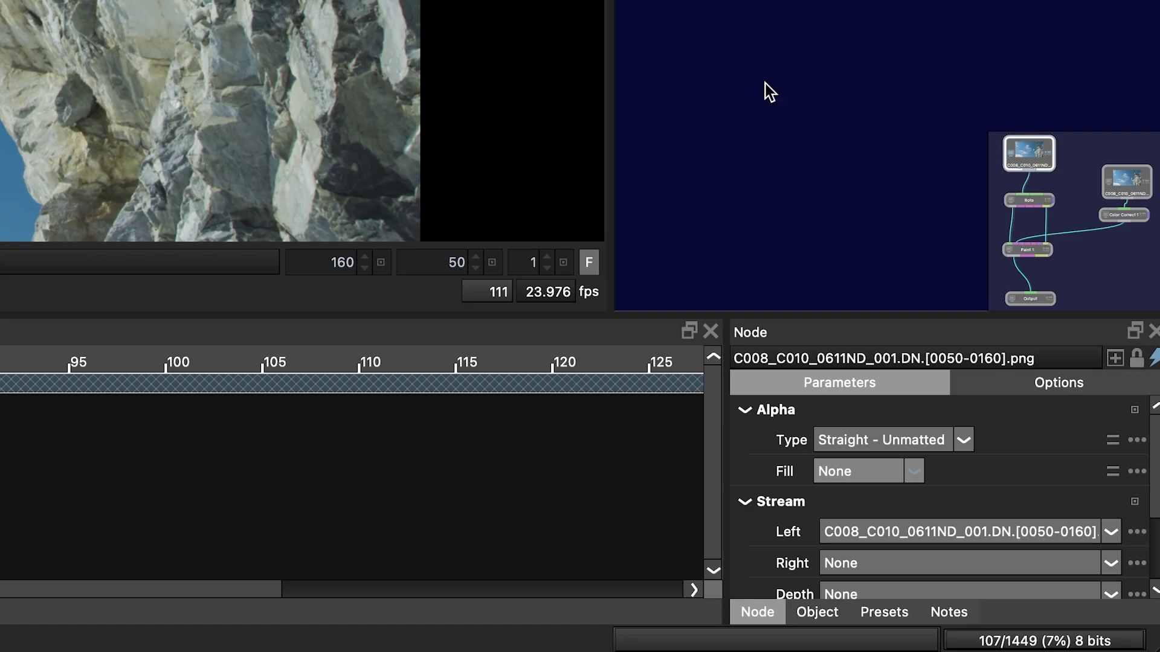
Set the clip's Alpha Fill to Transparent and hide the trk shape in the Roto node.
left_click(854, 470)
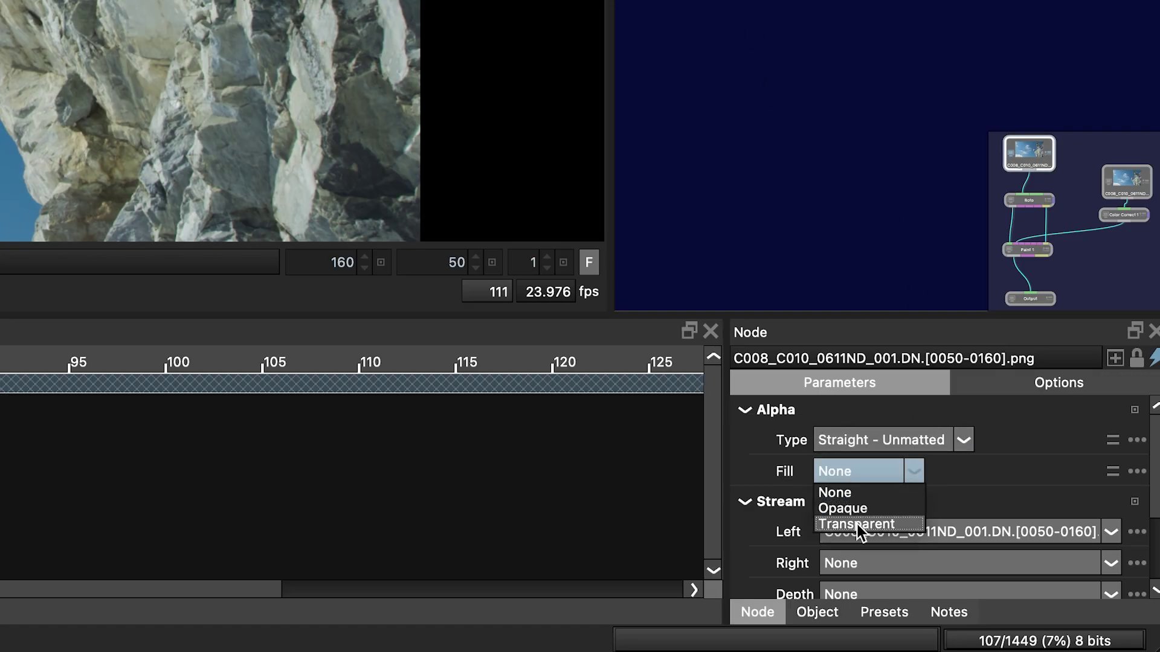
left_click(858, 524)
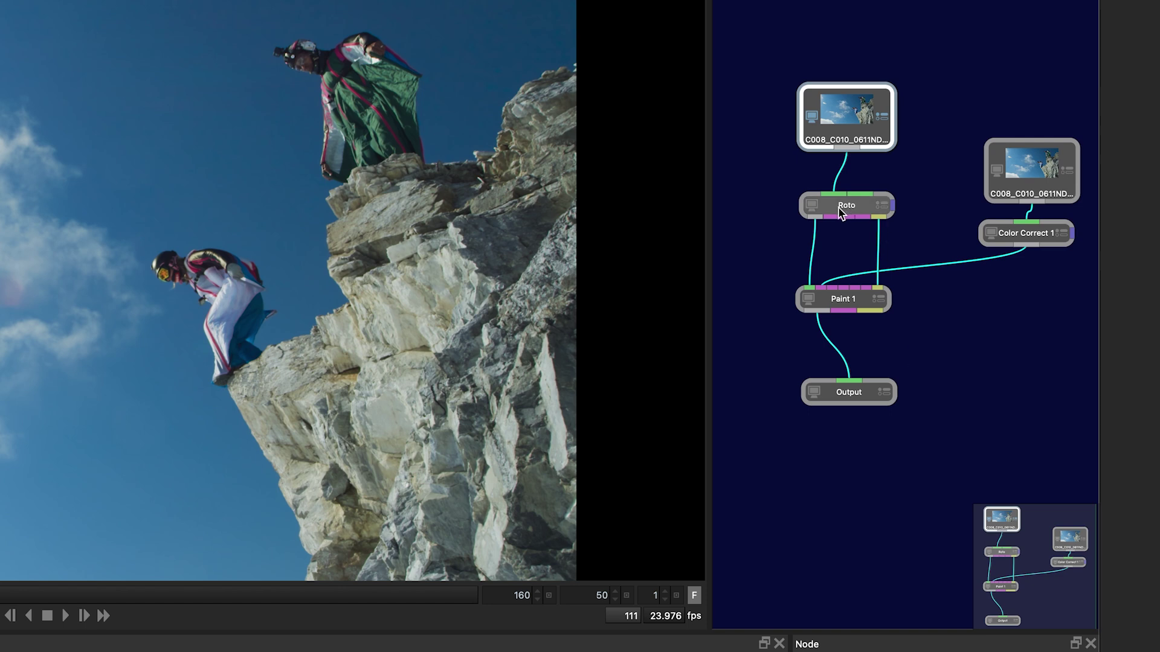
left_click(839, 206)
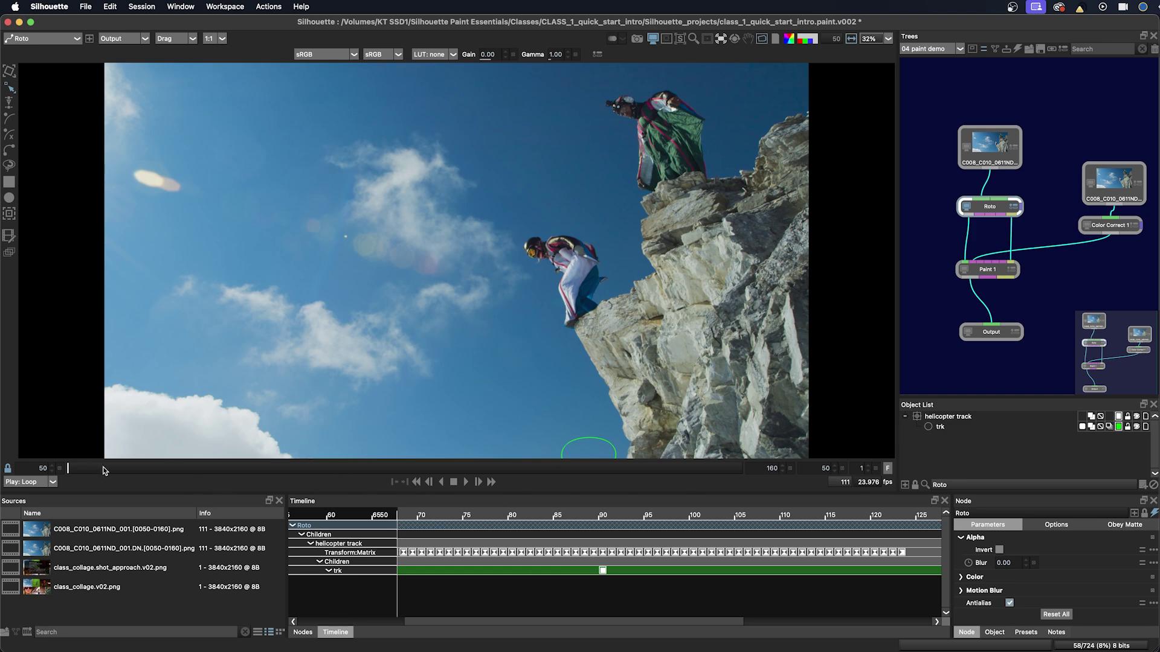
left_click_drag(104, 471, 423, 474)
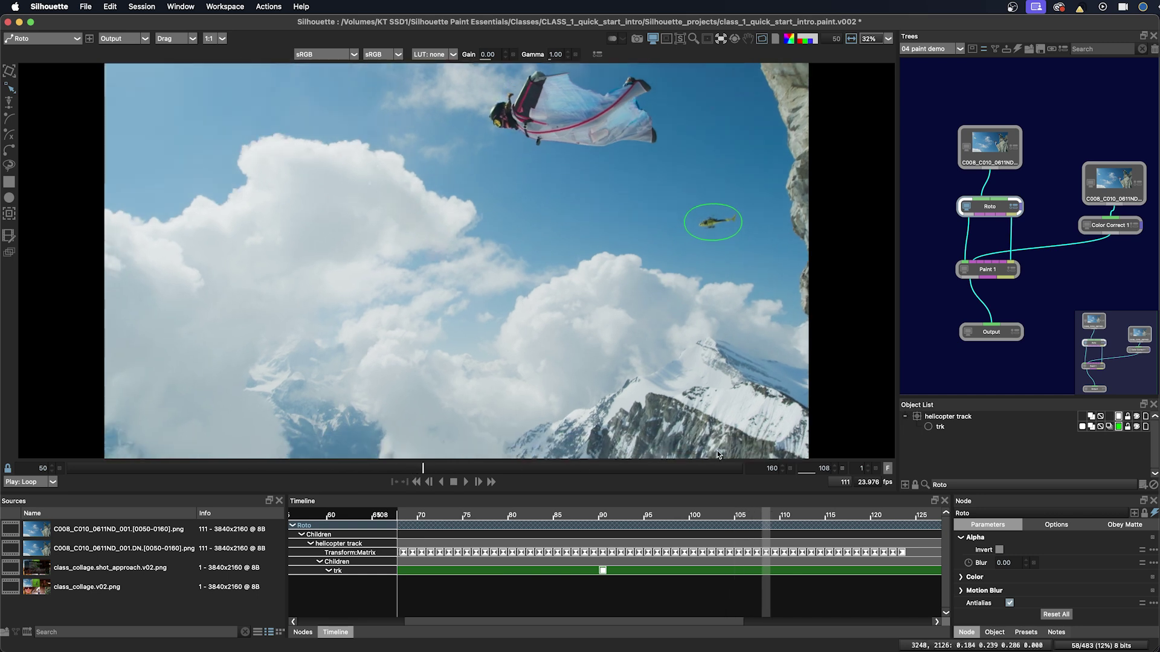
left_click(1137, 427)
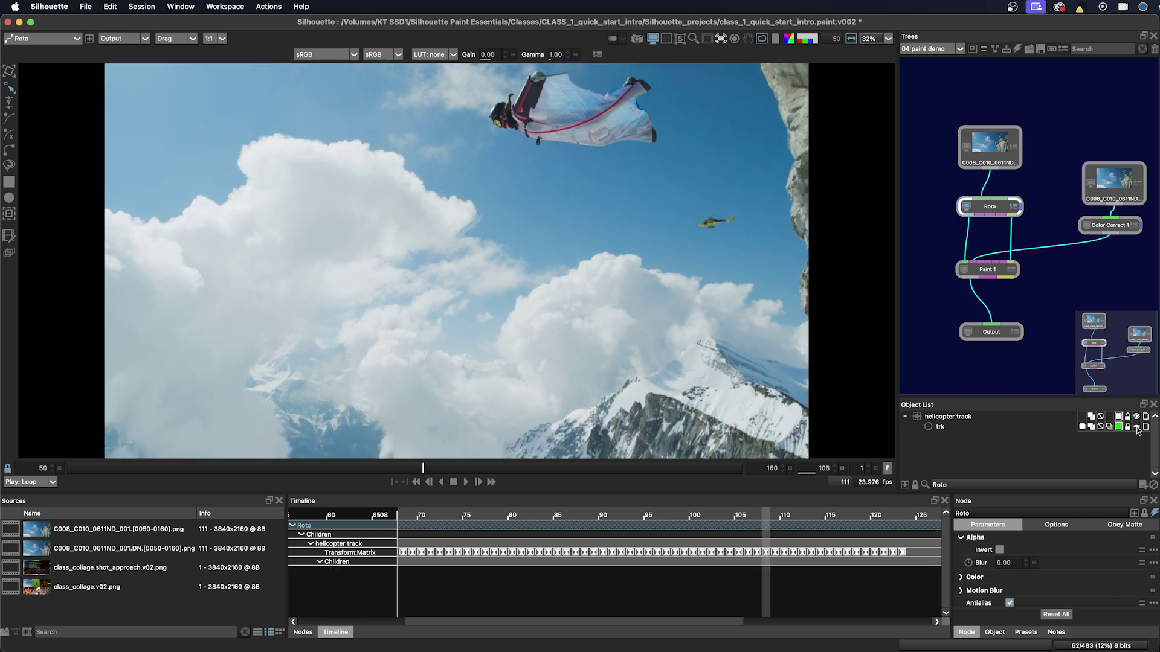
In Paint 1, enlarge the clone brush to about 248 and offset the clone source to -284, -71.
left_click(986, 272)
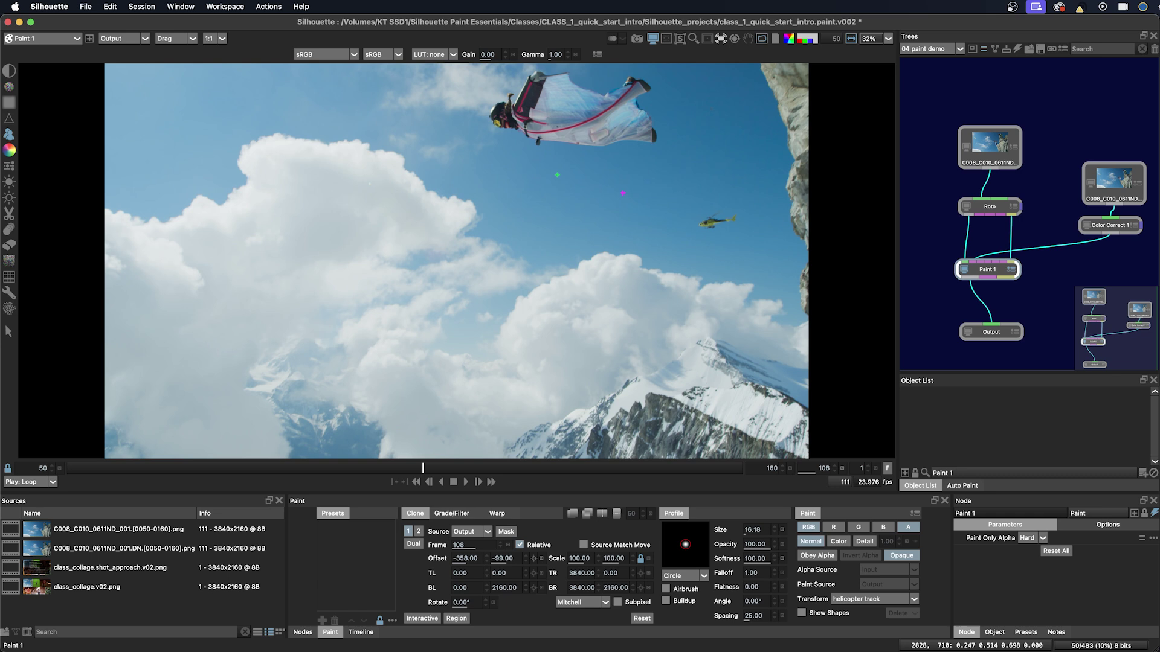
left_click_drag(626, 191, 668, 221)
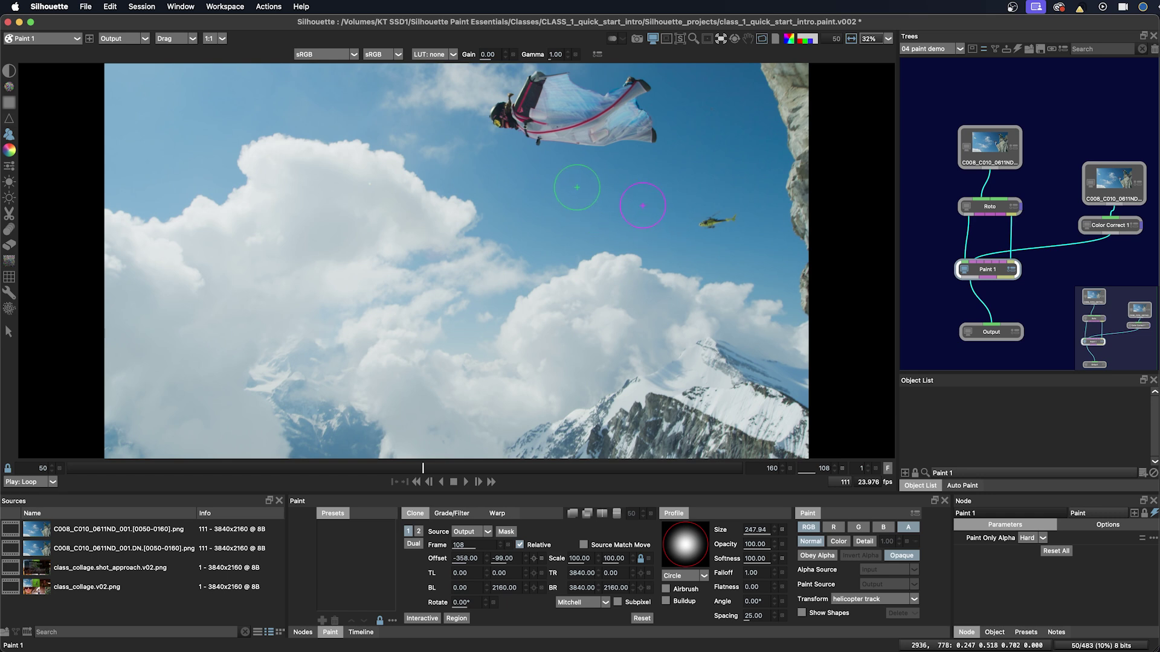
left_click_drag(648, 211, 728, 224)
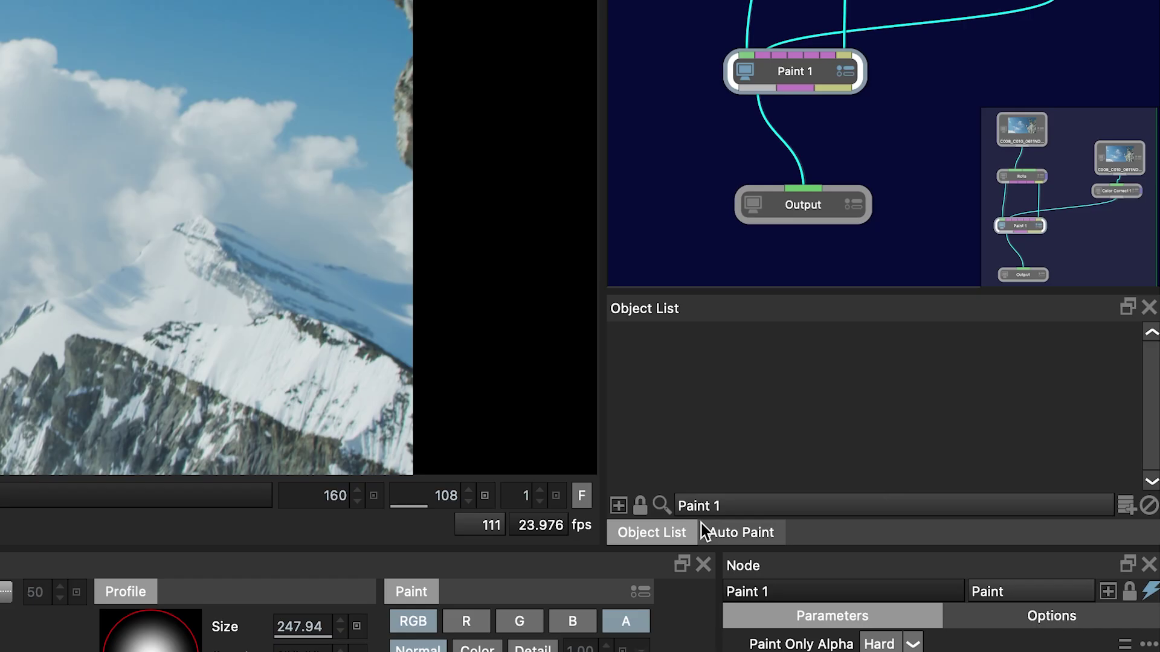
In Auto Paint, stabilize the viewer on the Roto helicopter track.
left_click(744, 534)
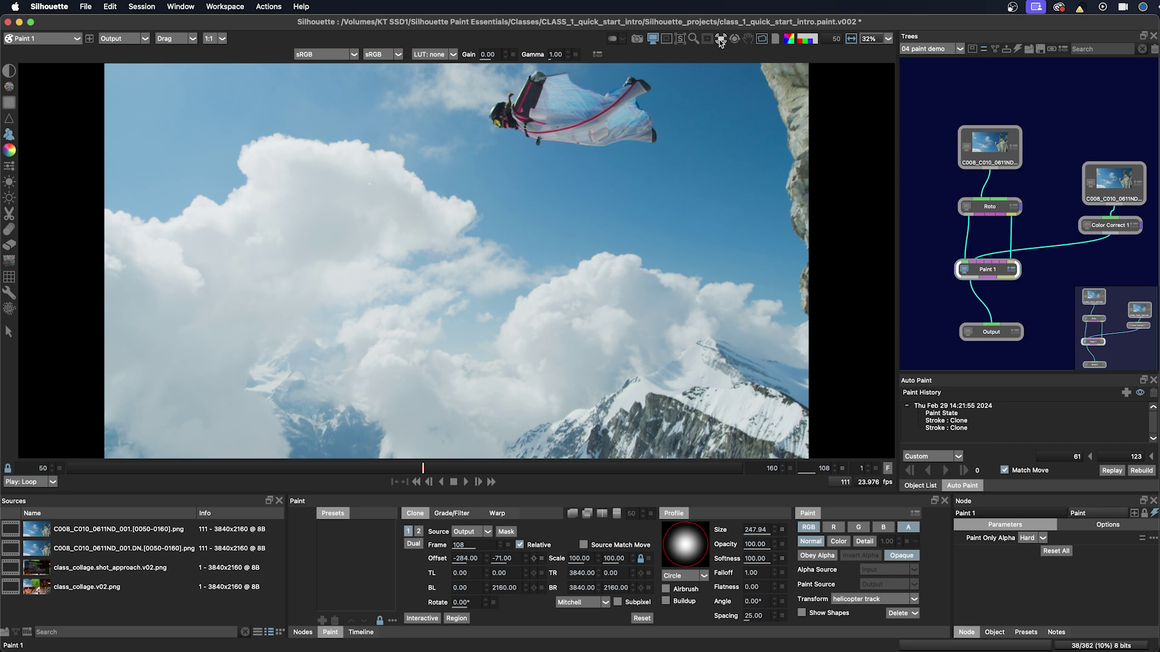
left_click(720, 39)
mouse_move(777, 72)
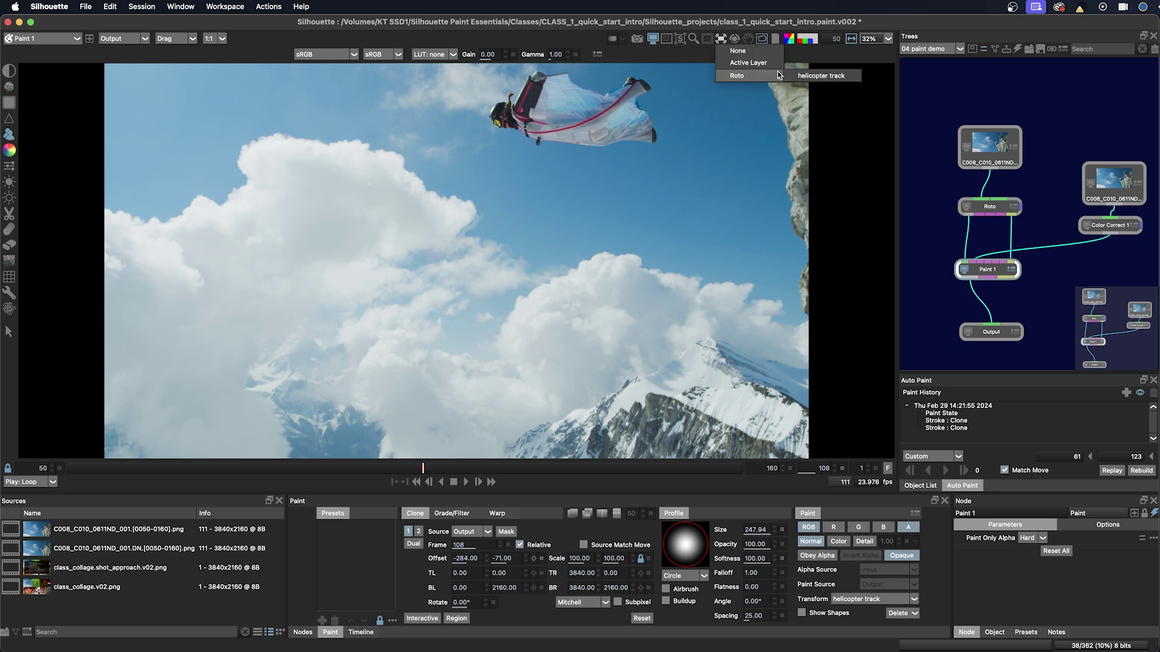
left_click(825, 77)
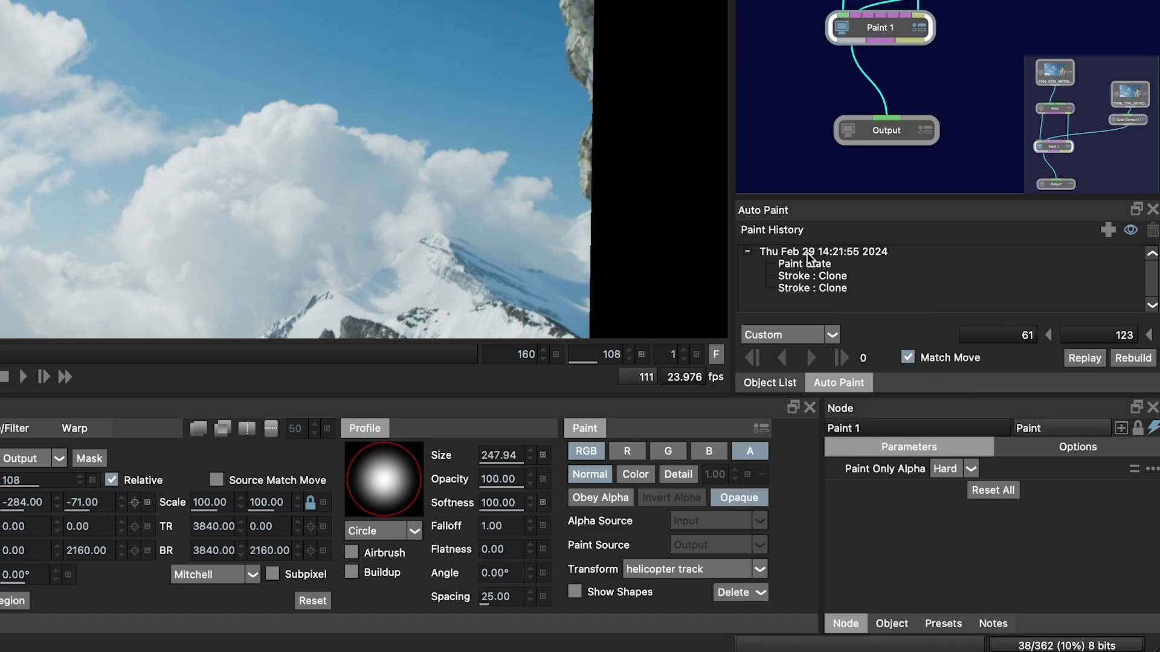
Replay the recorded paint session over frames 61–123, keeping its transform on helicopter track.
left_click(942, 408)
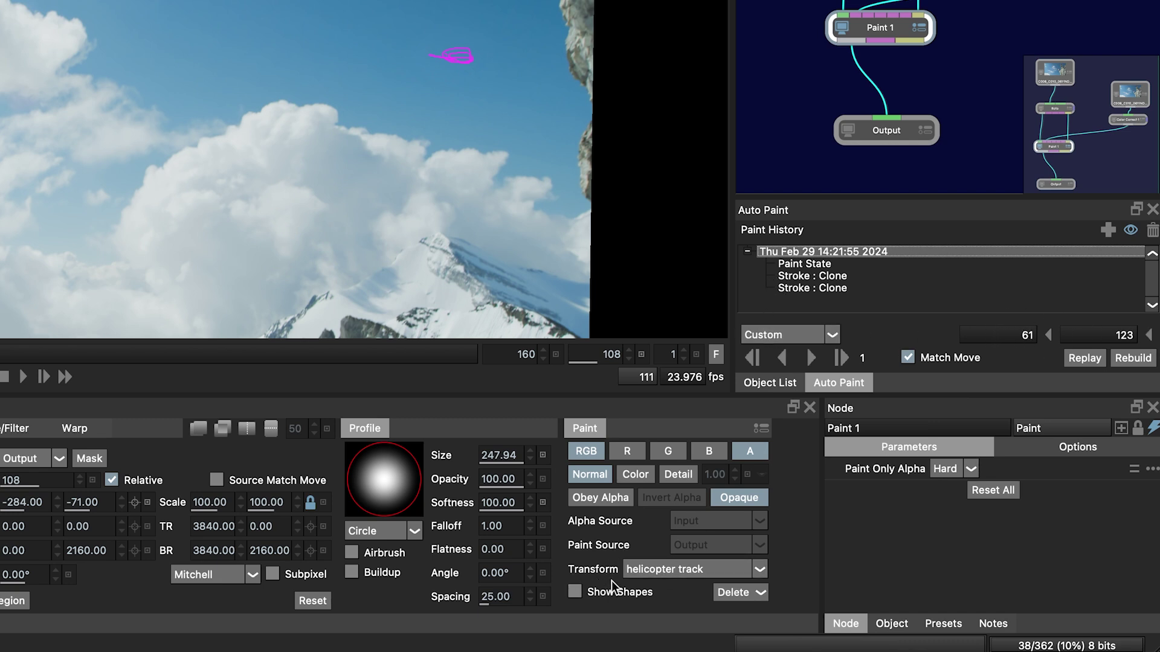
left_click(671, 573)
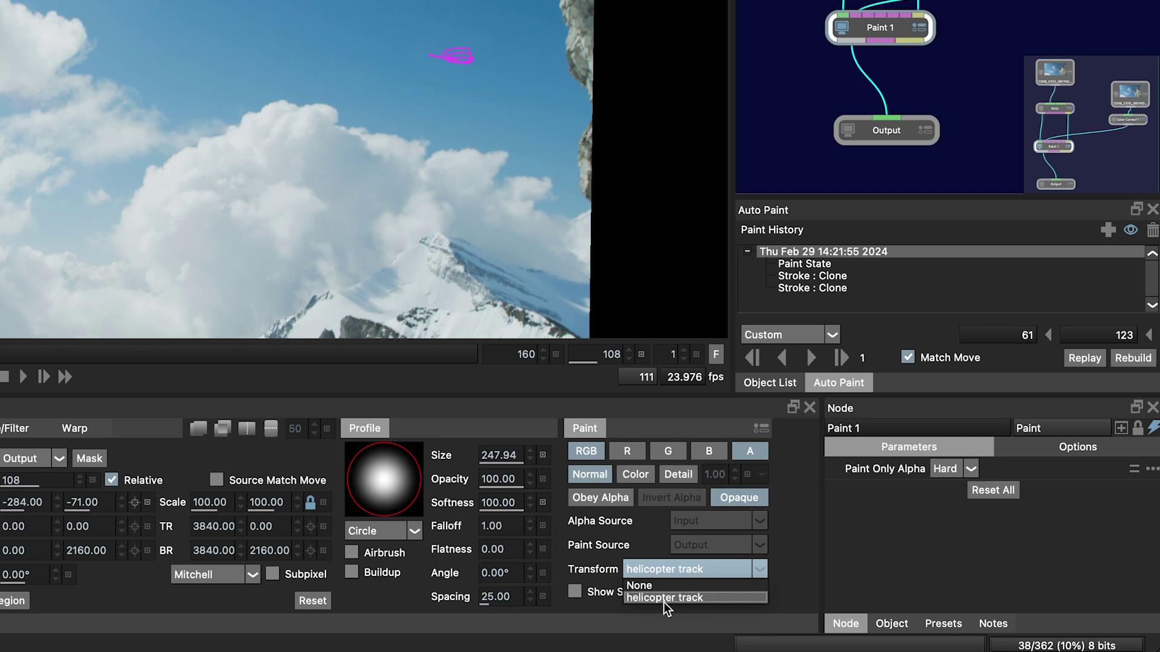
left_click(663, 599)
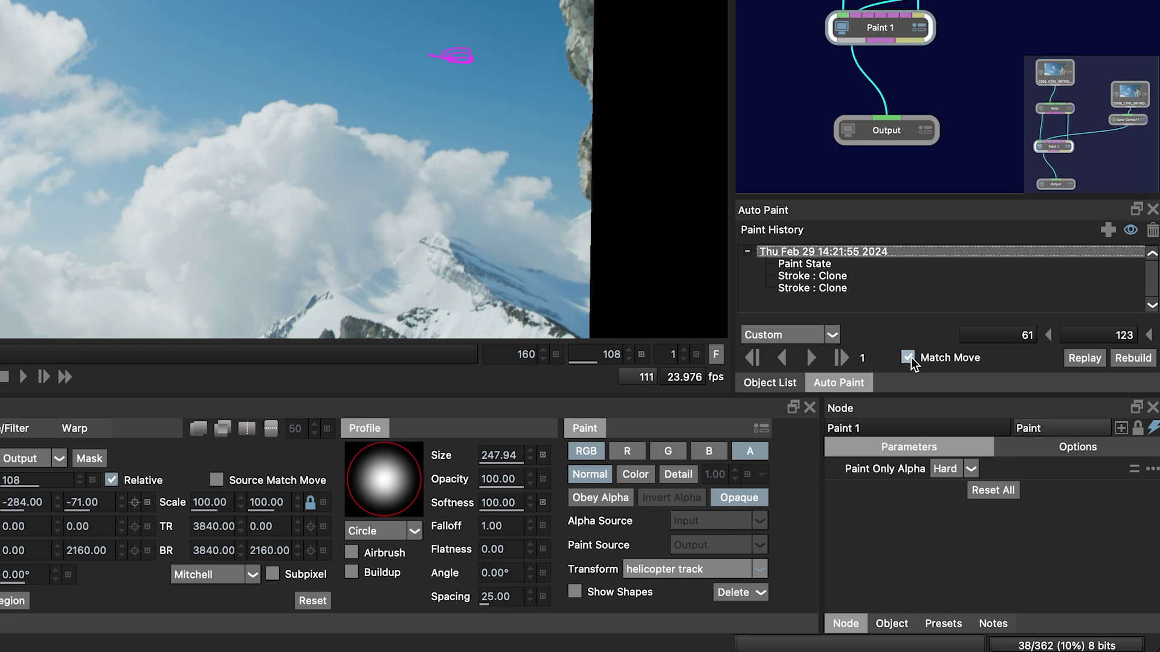
left_click(811, 357)
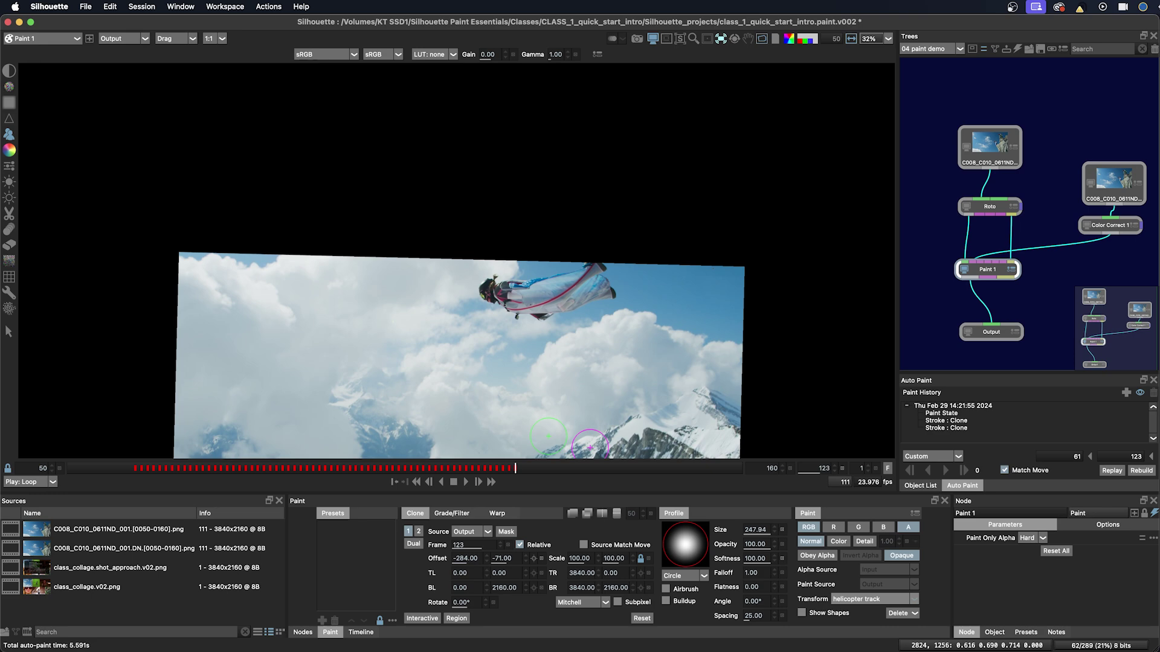
Return to frame 90 and set the viewer transform back to Active Layer.
left_click_drag(511, 470, 397, 487)
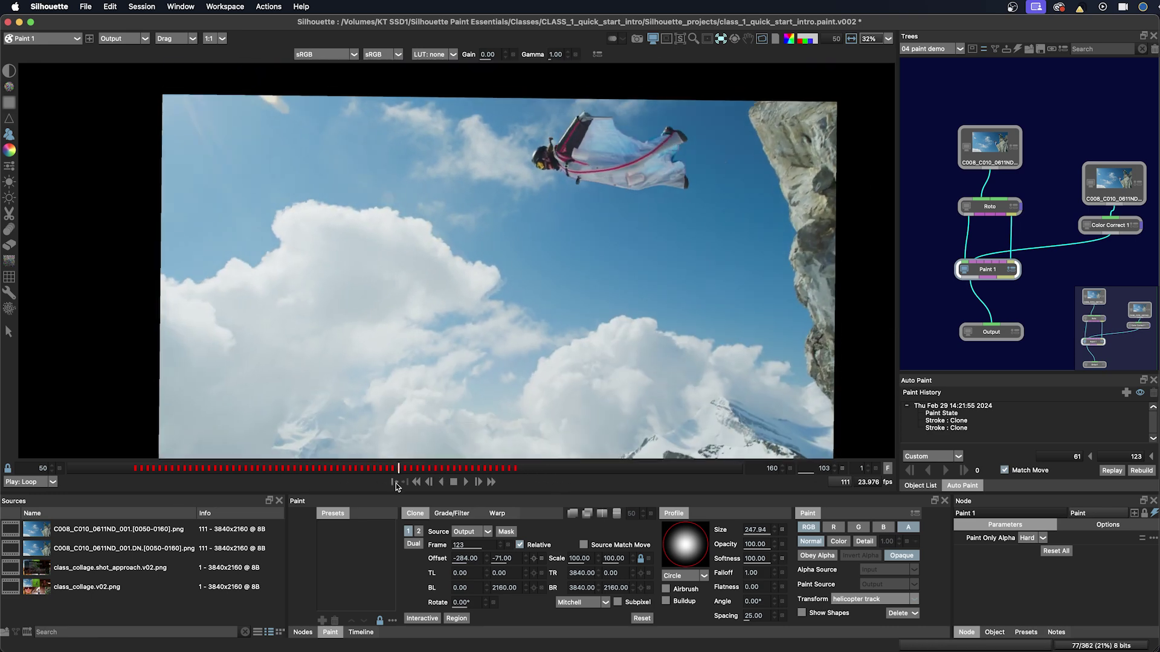
left_click(396, 483)
left_click(722, 38)
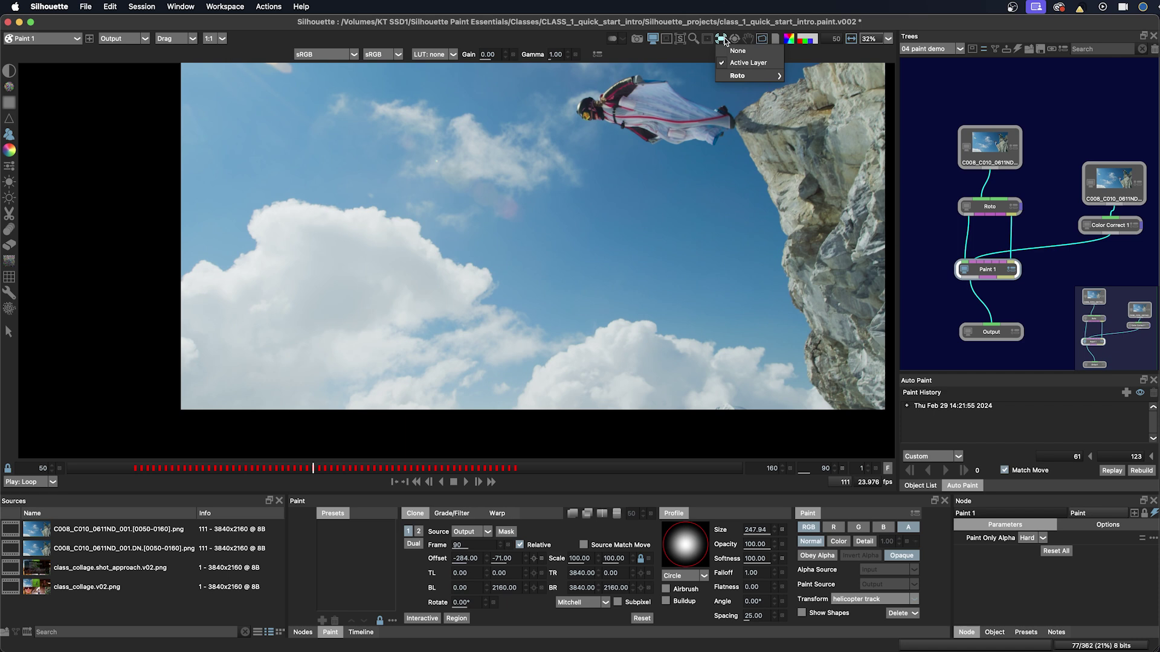
key("Escape")
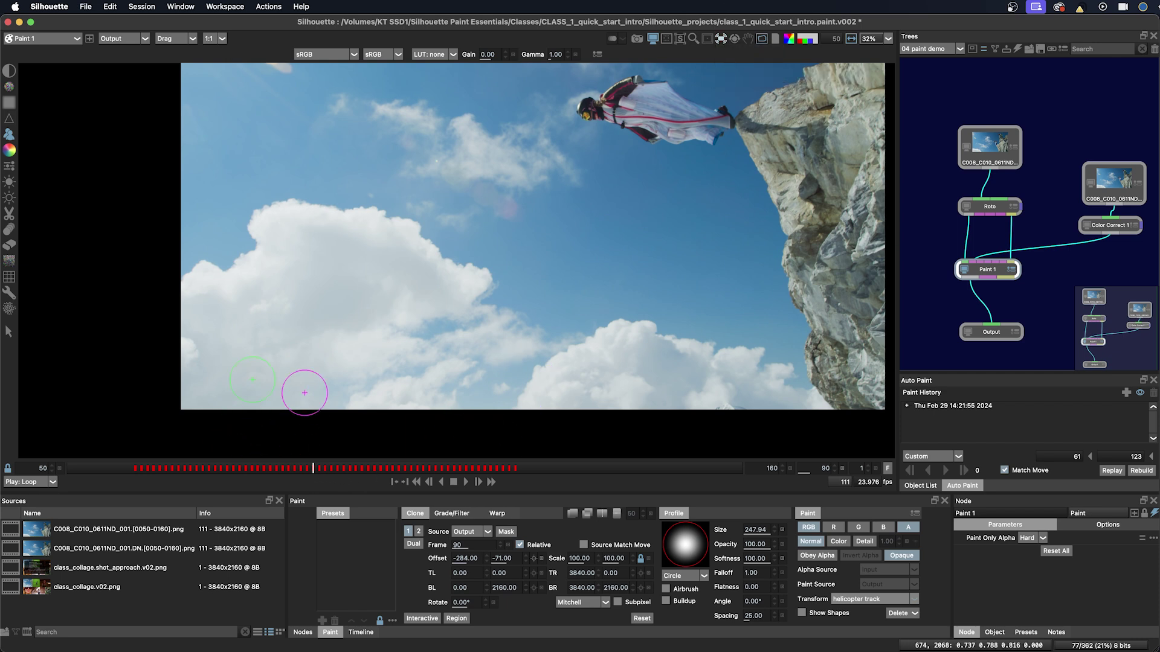
Play the wingsuit shot, stop at frame 112, and scrub back to review the clone paint.
scroll(304, 394, "up", 3)
scroll(303, 394, "right", 3)
left_click(465, 482)
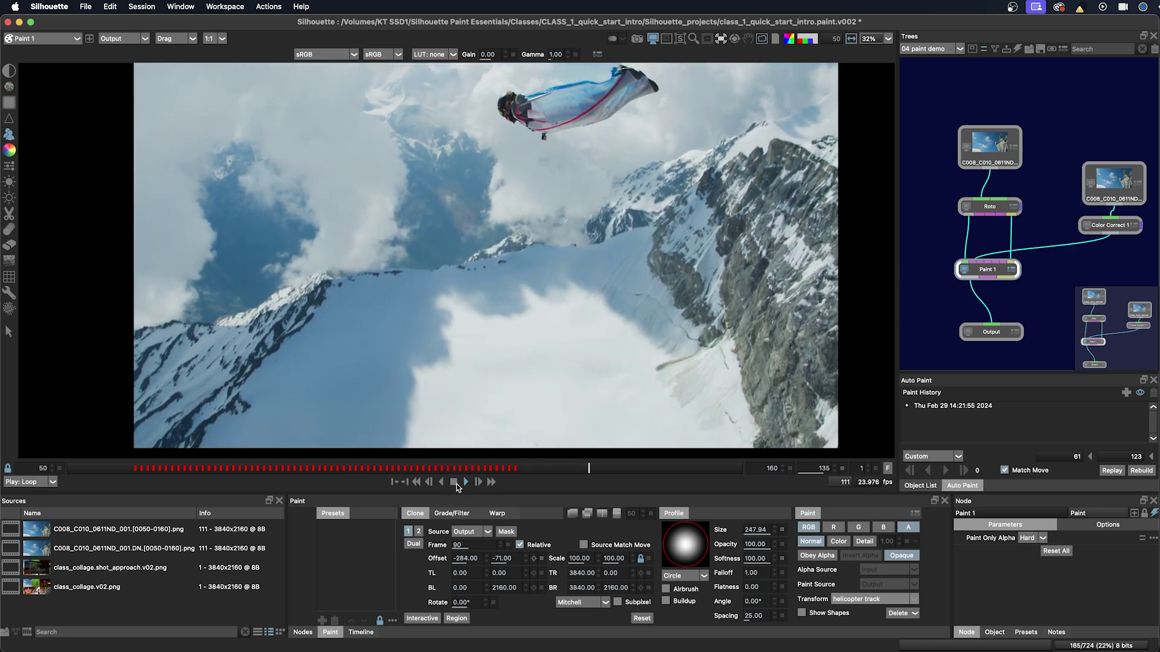
left_click(433, 468)
mouse_move(433, 468)
left_mouse_down()
mouse_move(110, 470)
mouse_move(585, 466)
mouse_move(435, 468)
left_mouse_up()
left_click(261, 336)
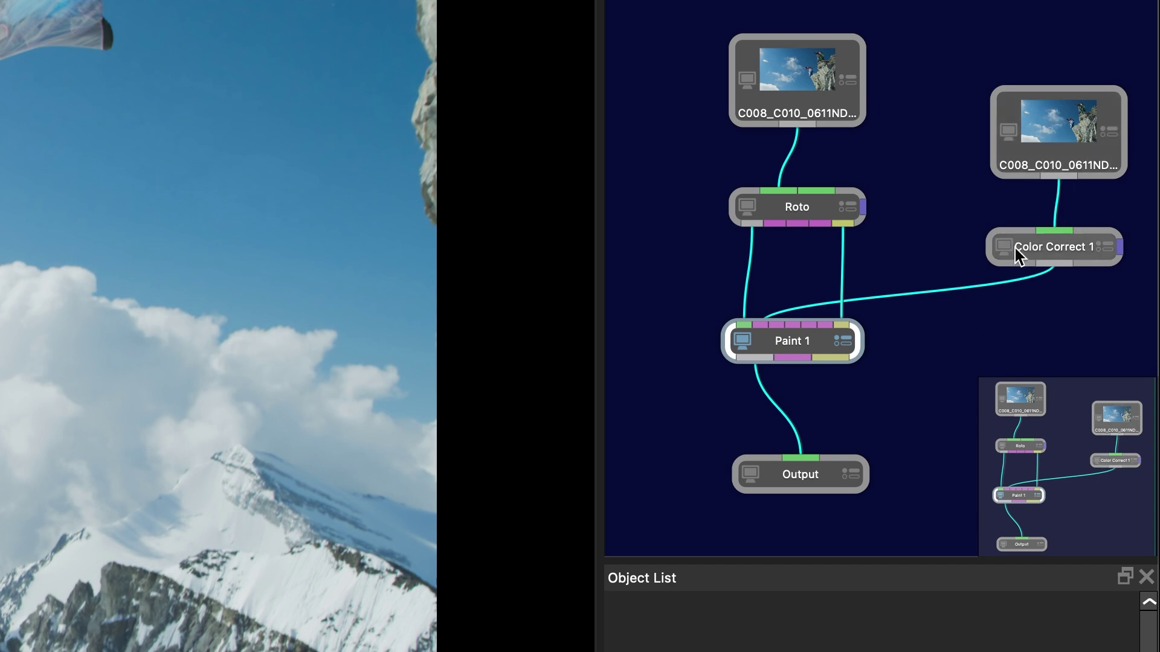
Set Paint 1's clone Source to Source 1, then paint and undo a test stroke in the sky.
left_click_drag(768, 349, 773, 352)
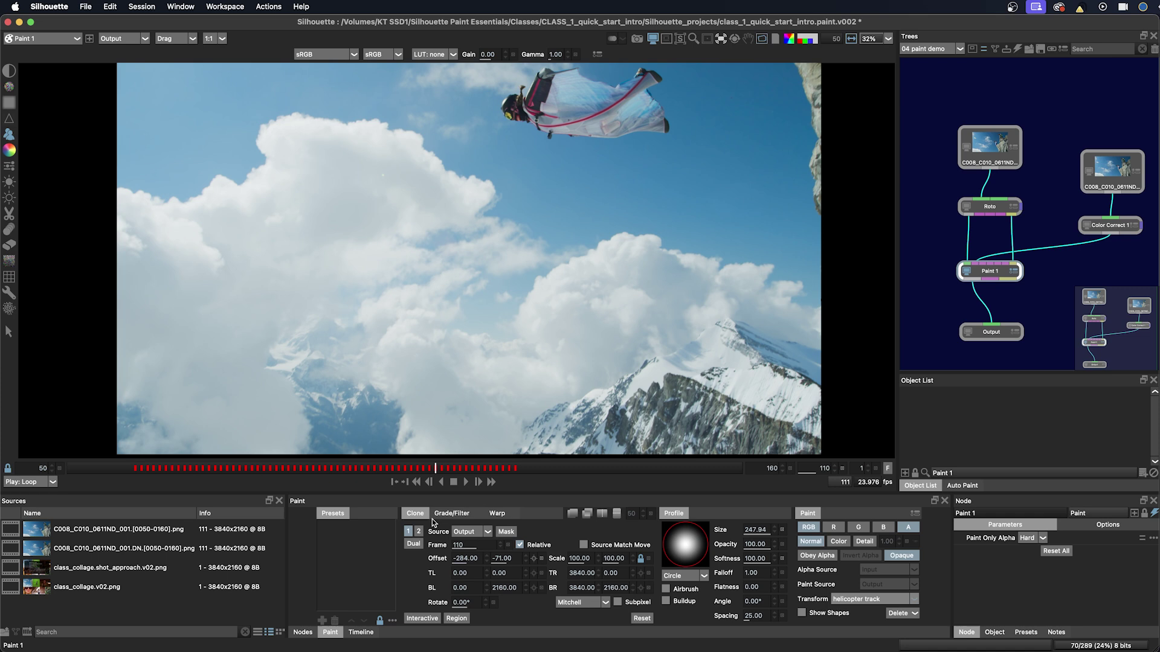
left_click(470, 531)
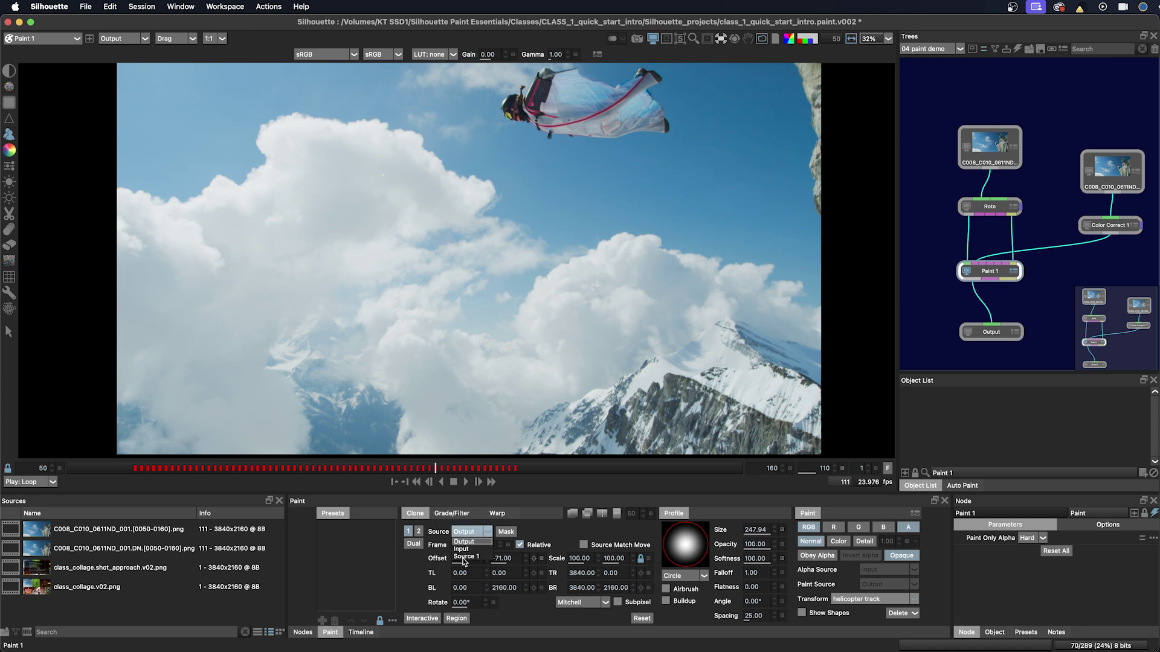
left_click(465, 556)
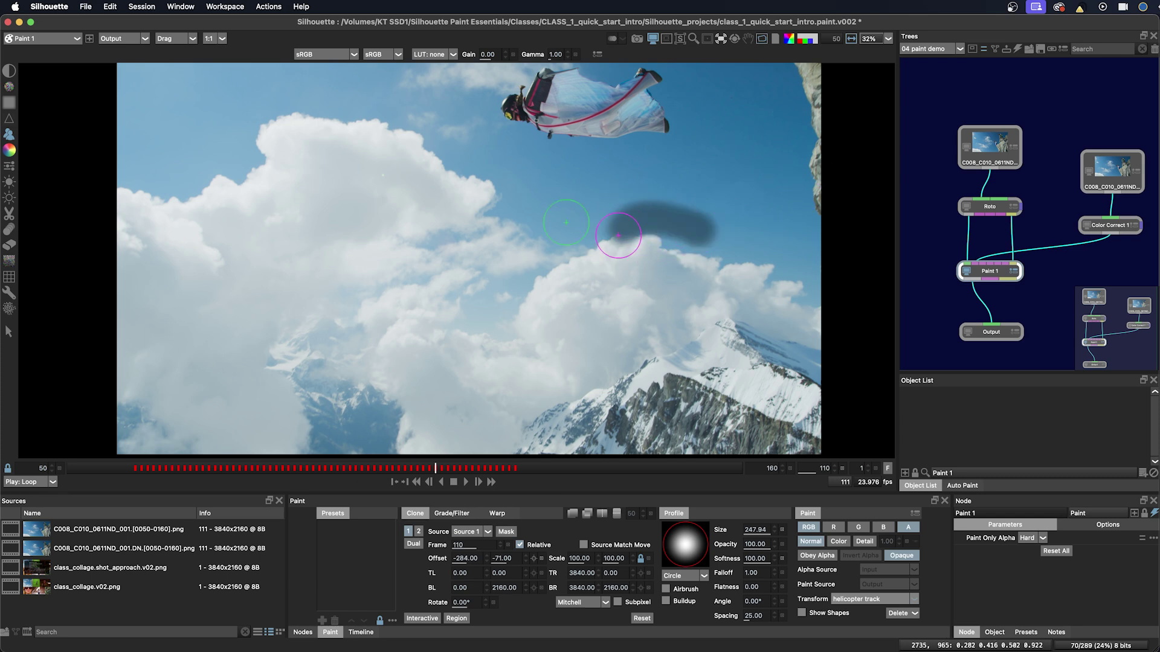
mouse_move(618, 236)
left_mouse_down()
mouse_move(726, 226)
mouse_move(610, 259)
mouse_move(695, 251)
left_mouse_up()
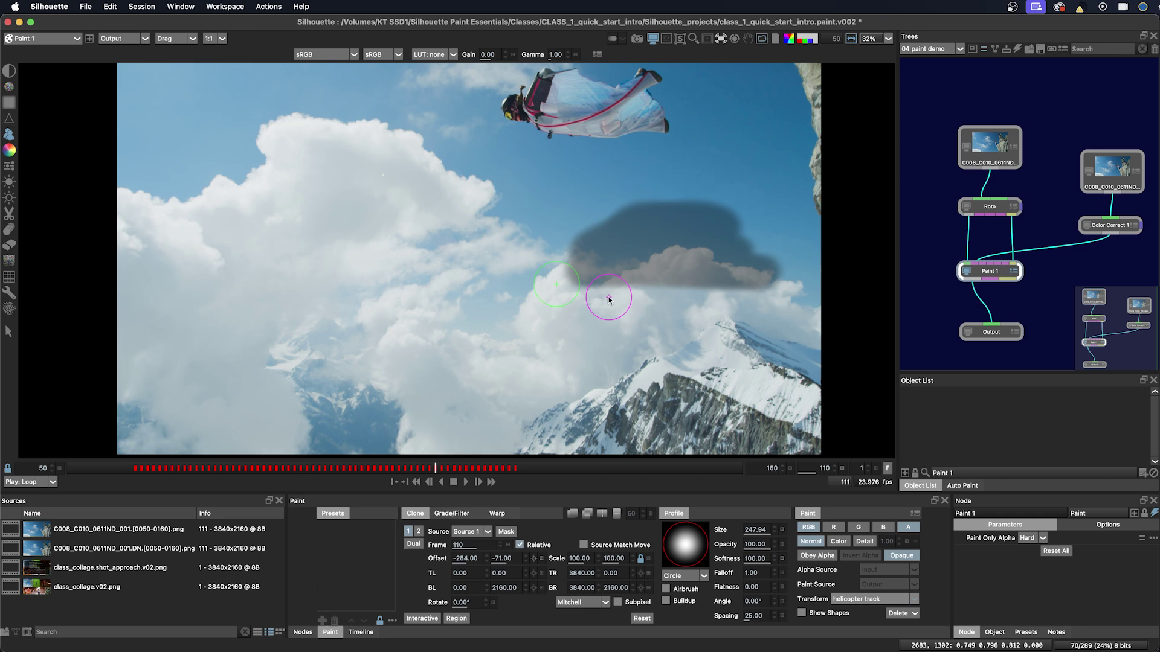
key("super+z")
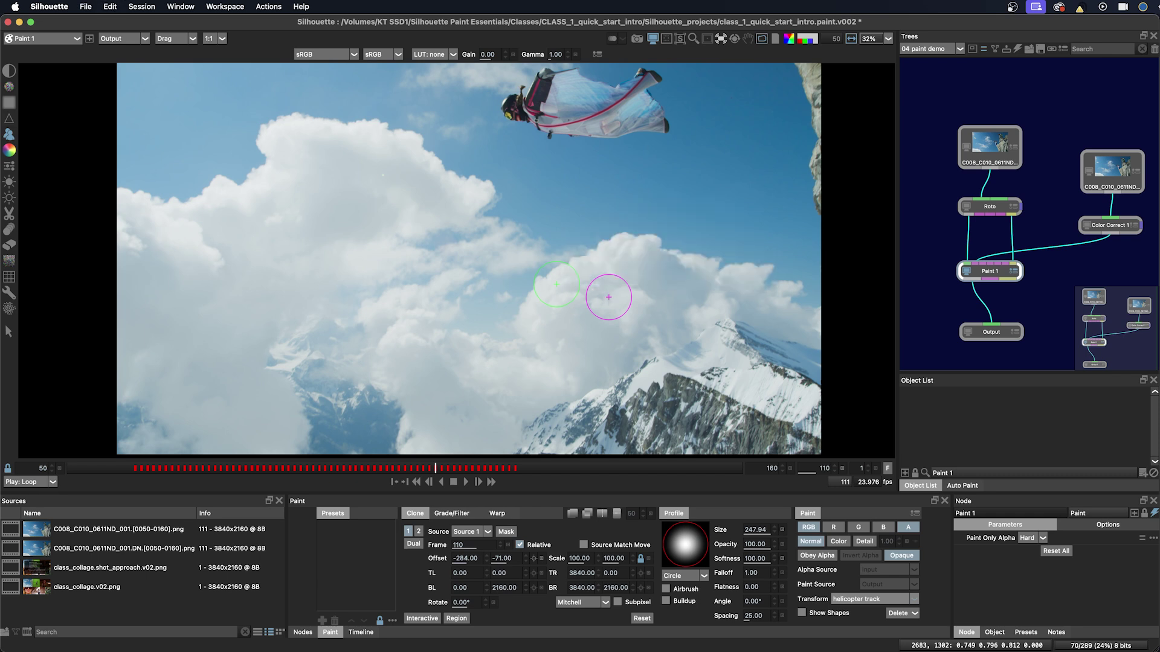
left_click(642, 618)
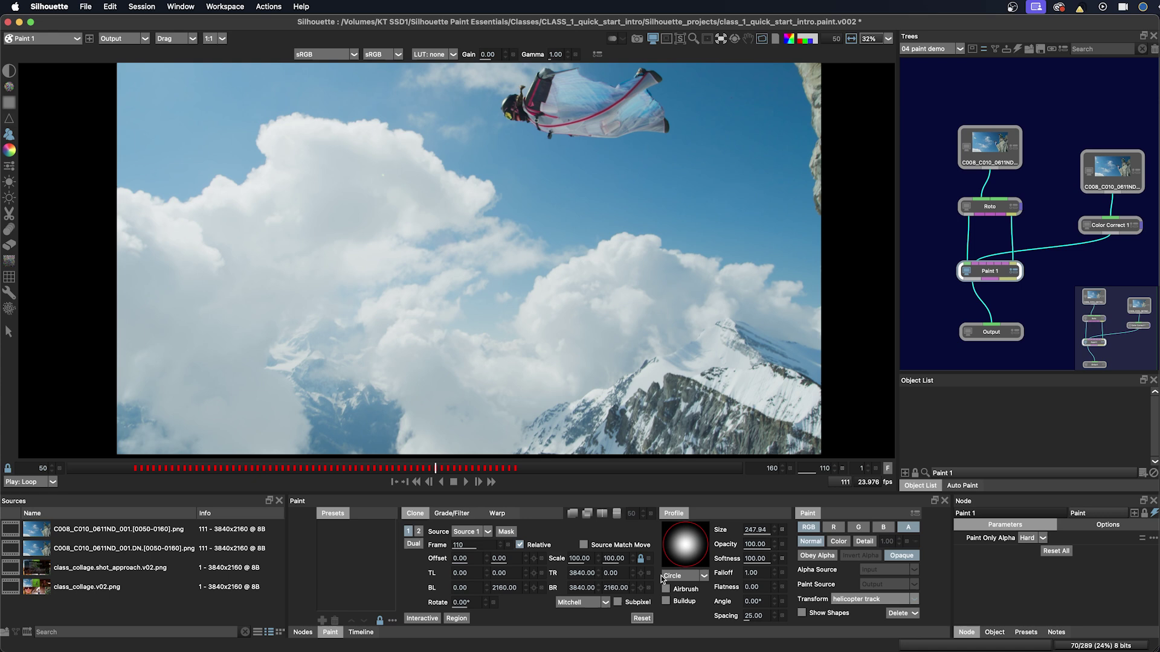
mouse_move(687, 268)
left_mouse_down()
mouse_move(707, 253)
mouse_move(547, 235)
mouse_move(690, 260)
mouse_move(722, 254)
mouse_move(613, 260)
mouse_move(619, 217)
mouse_move(593, 253)
mouse_move(722, 228)
mouse_move(629, 223)
mouse_move(769, 261)
mouse_move(567, 273)
mouse_move(647, 269)
mouse_move(555, 269)
mouse_move(550, 248)
mouse_move(717, 286)
mouse_move(542, 285)
mouse_move(766, 276)
mouse_move(703, 305)
mouse_move(687, 281)
left_mouse_up()
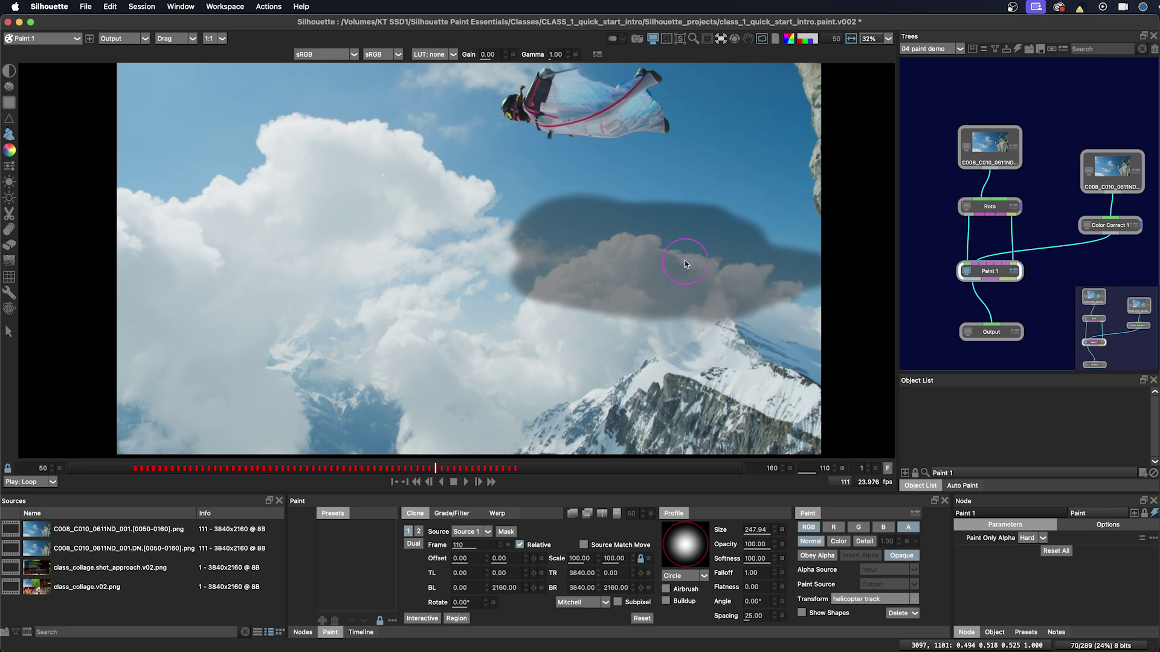
key("super+z")
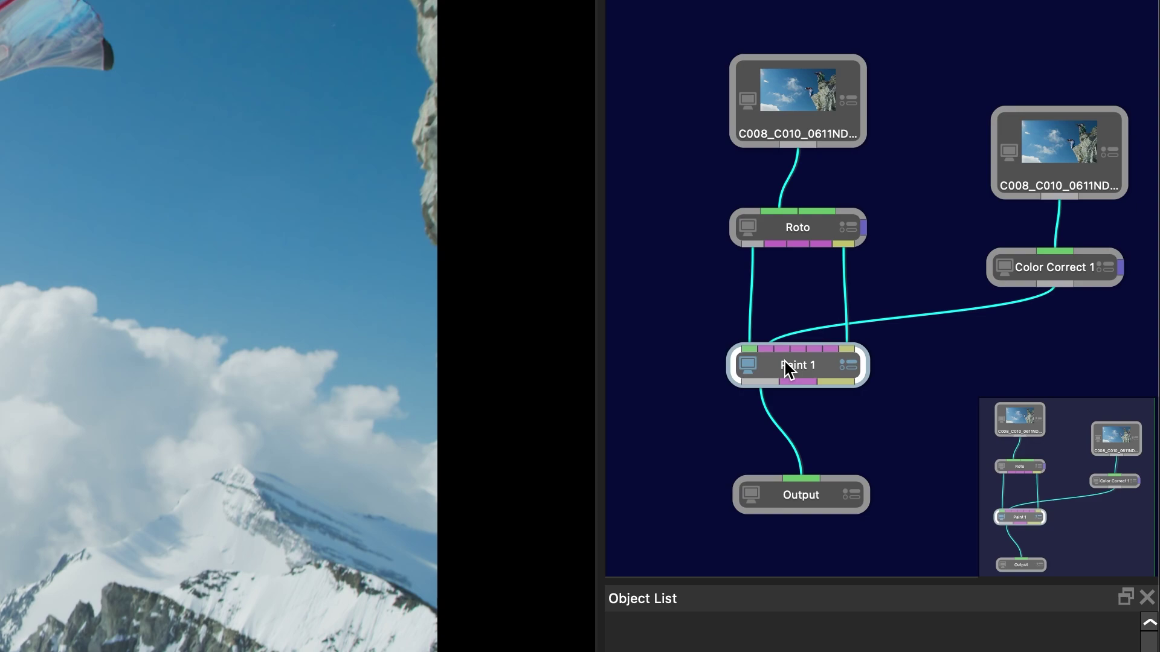
On the Output node, cycle the viewer between colour, alpha and the blue alpha overlay.
left_click(802, 502)
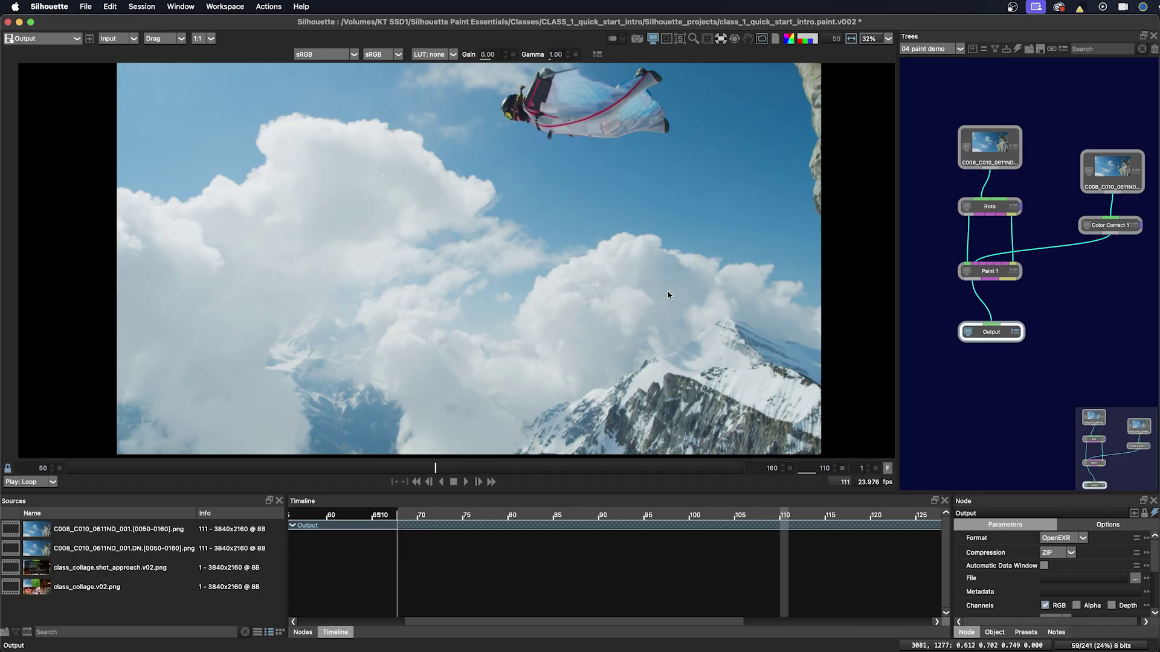
key("shift+a")
key("a")
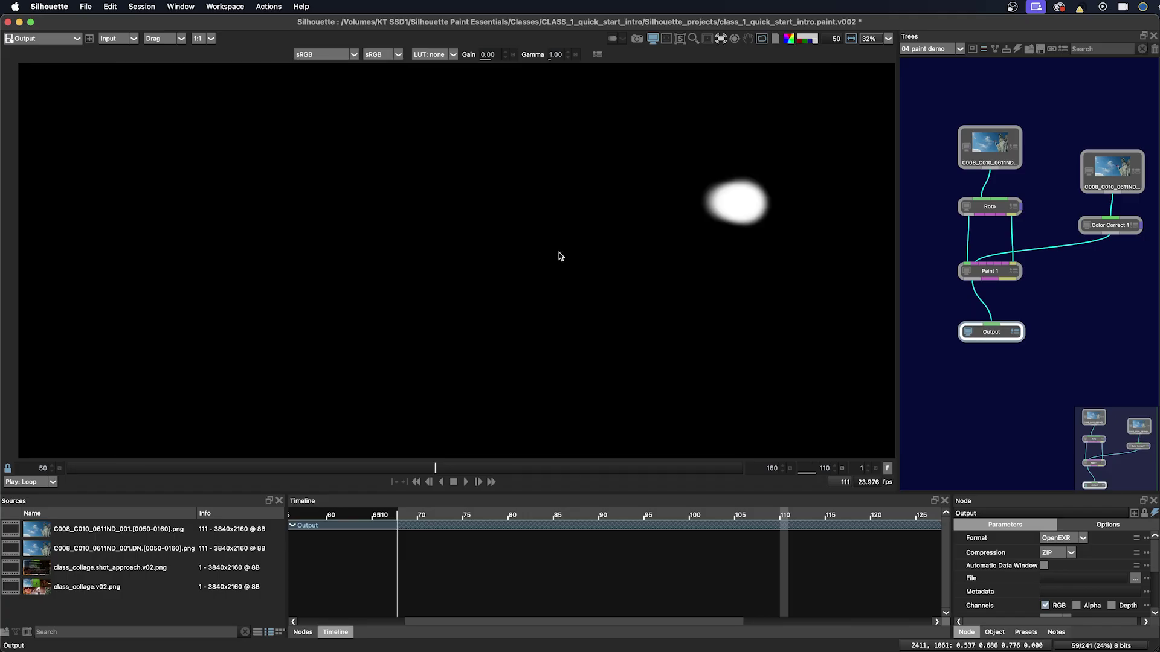
key("a")
key("shift+a")
key("a")
key("a")
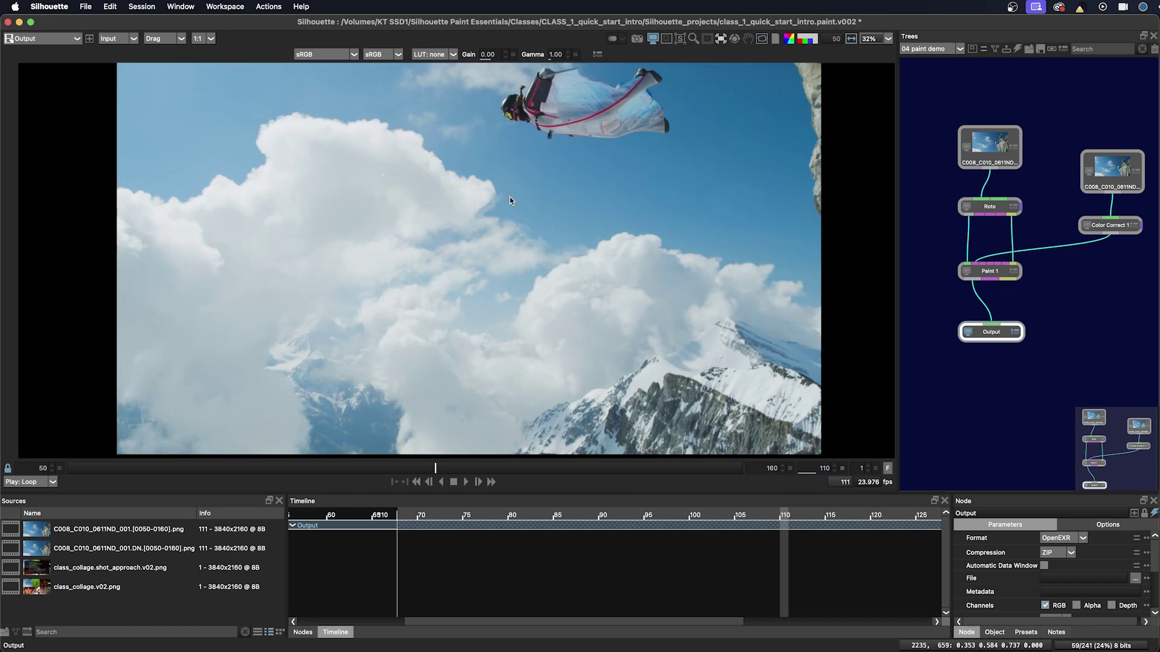
key("shift+a")
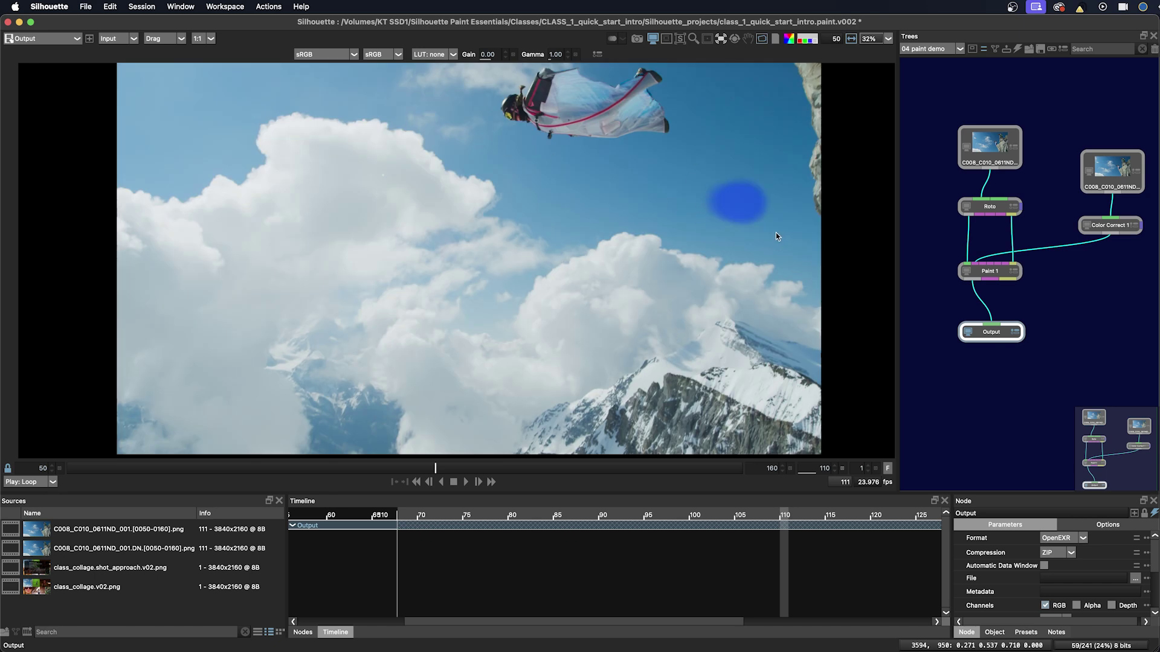
key("a")
key("a")
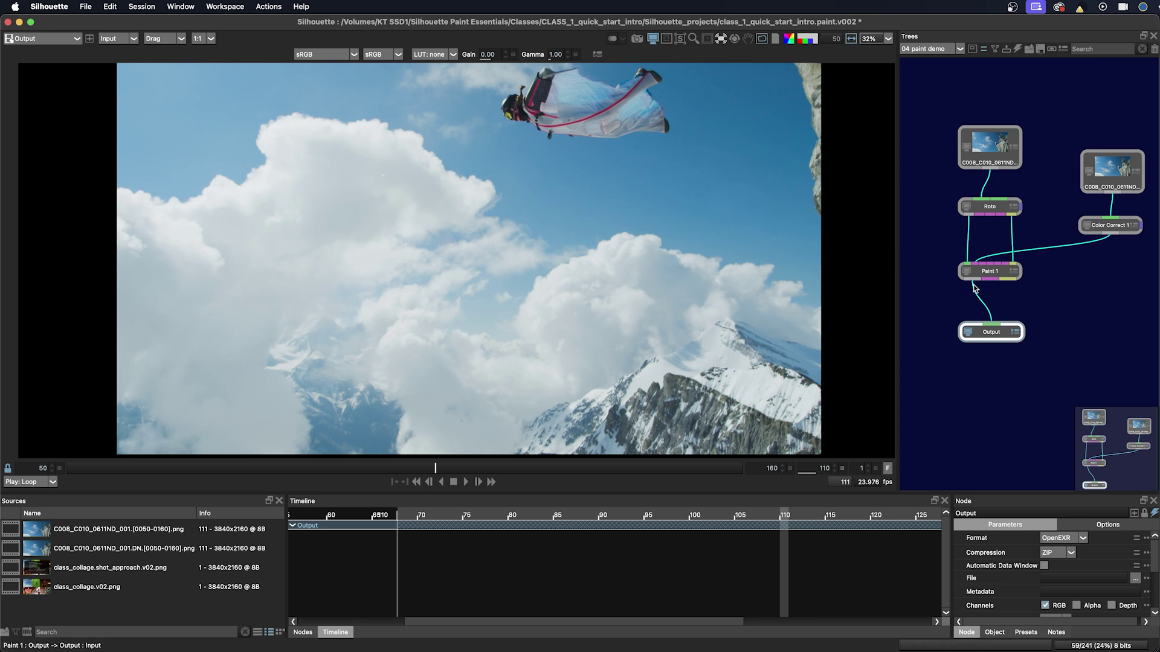
Feed Output from Paint 1's other output and test-paint a dark blue blob on frame 108.
mouse_move(975, 288)
left_mouse_down()
mouse_move(988, 293)
mouse_move(995, 277)
left_mouse_up()
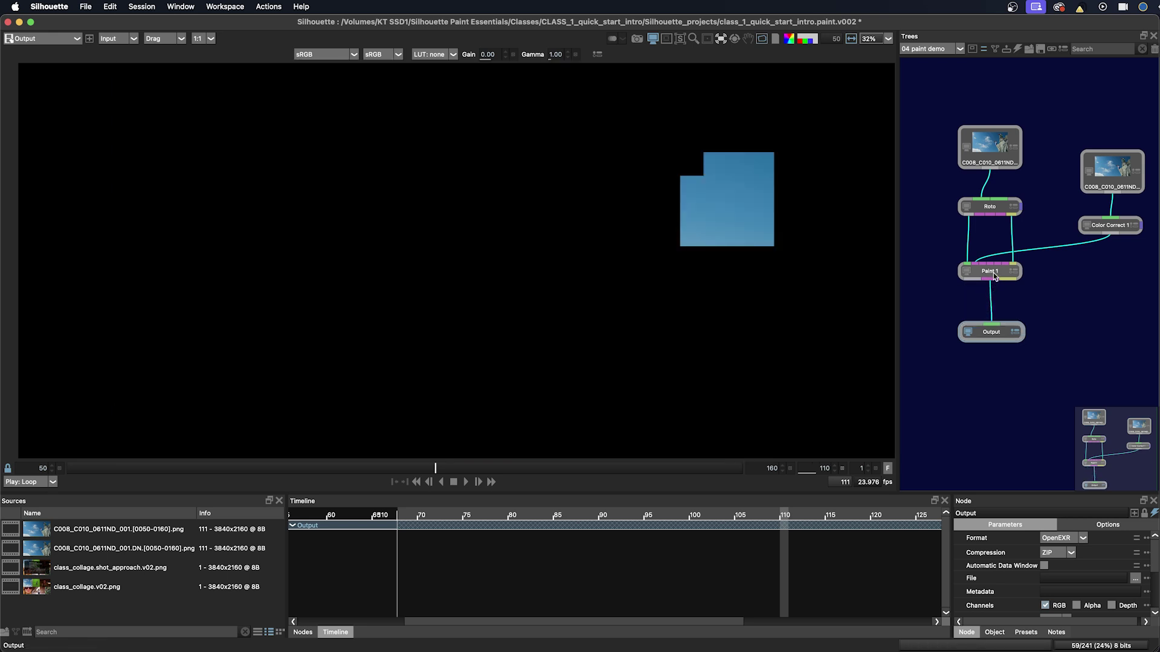
mouse_move(406, 471)
left_mouse_down()
mouse_move(423, 473)
mouse_move(380, 473)
mouse_move(484, 474)
mouse_move(423, 473)
left_mouse_up()
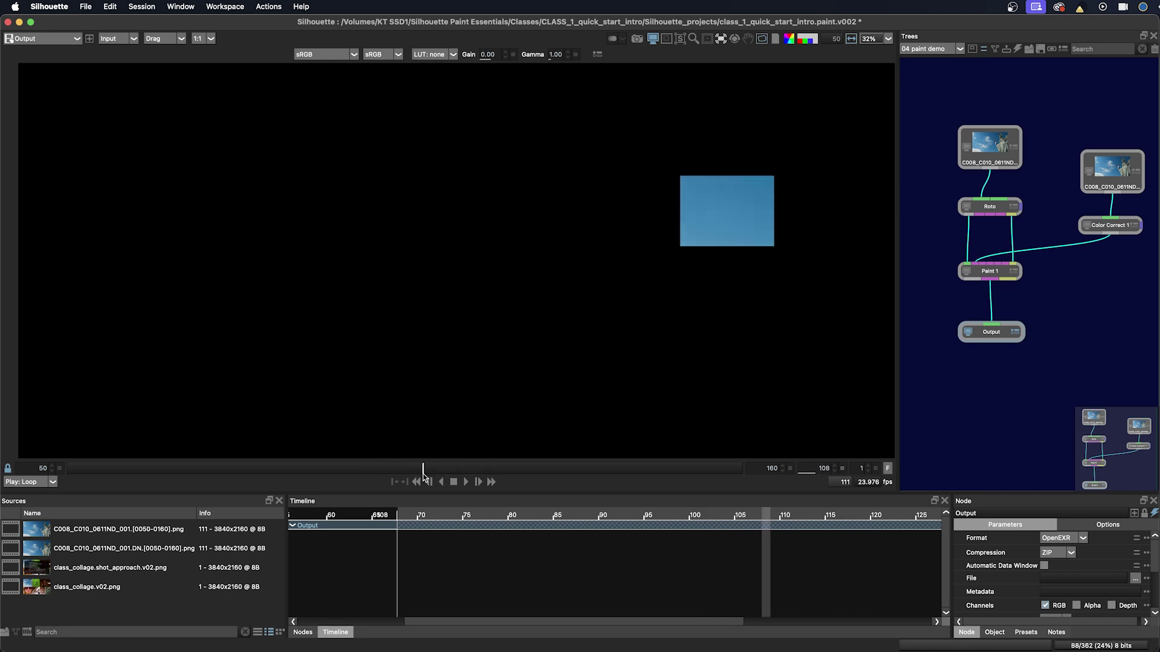
left_click_drag(734, 186, 754, 226)
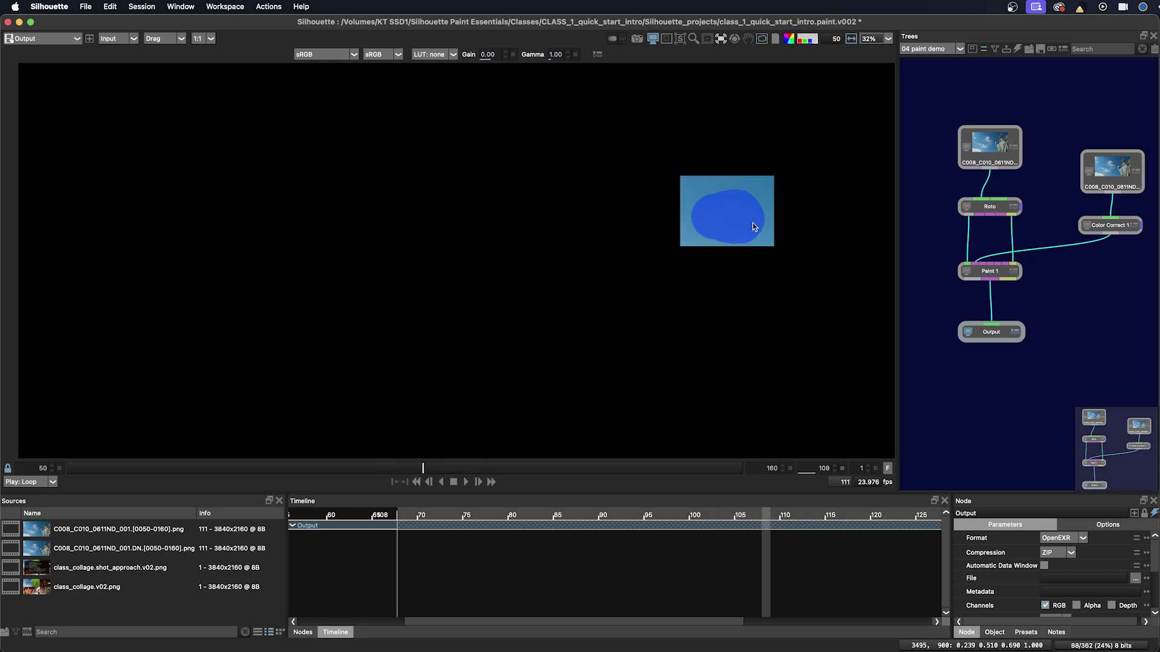
key("a")
key("a")
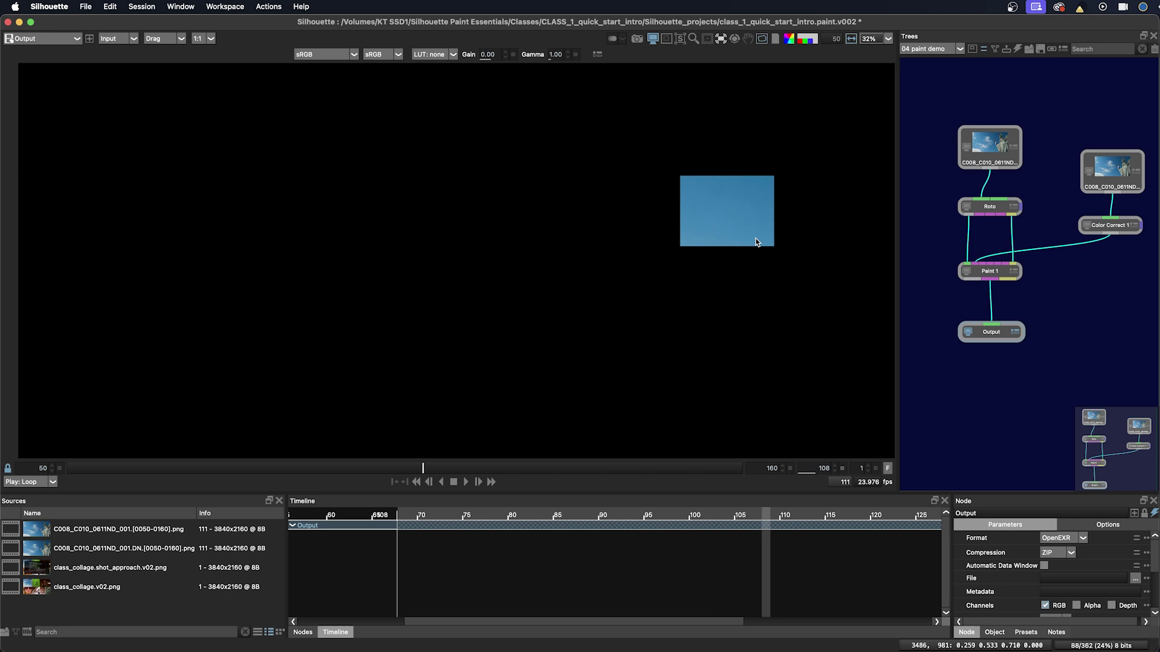
key("a")
key("a")
key("a")
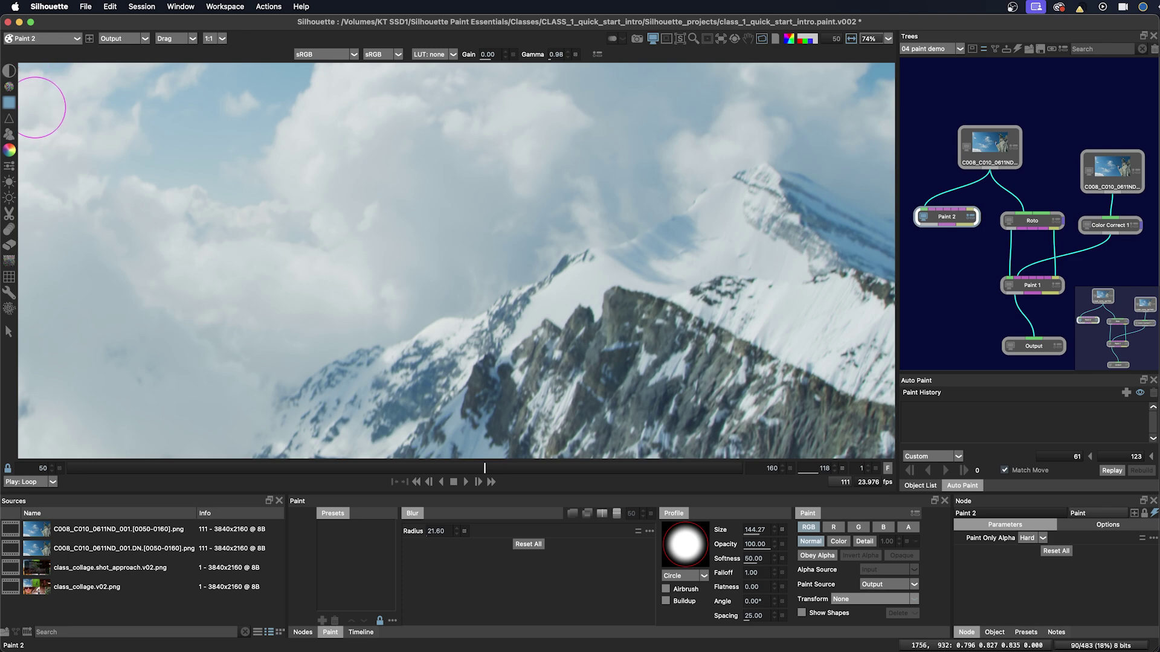
Cycle through the paint brush types and settle on the Black and White brush.
left_click(9, 70)
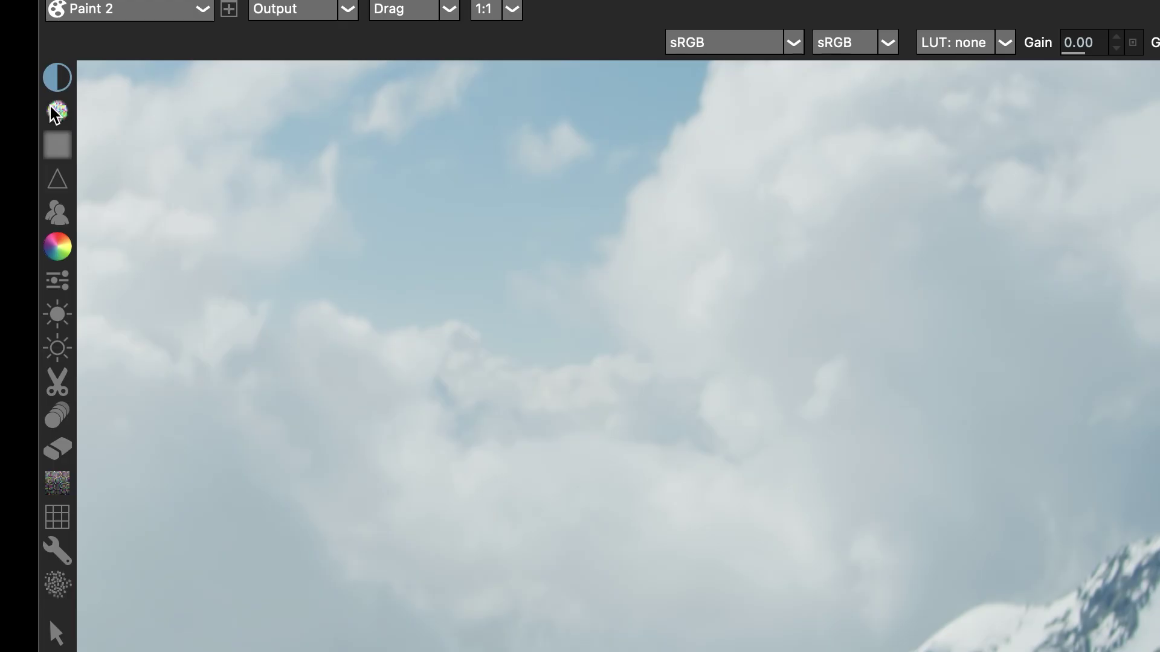
left_click(57, 146)
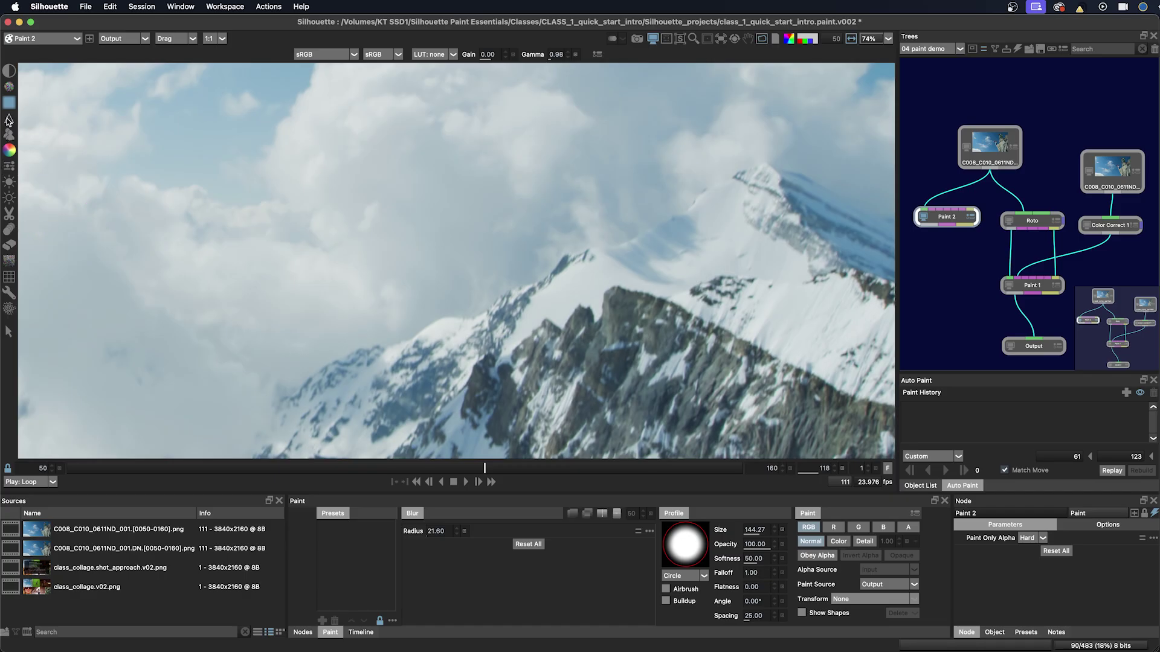
left_click(8, 119)
left_click(8, 134)
left_click(9, 150)
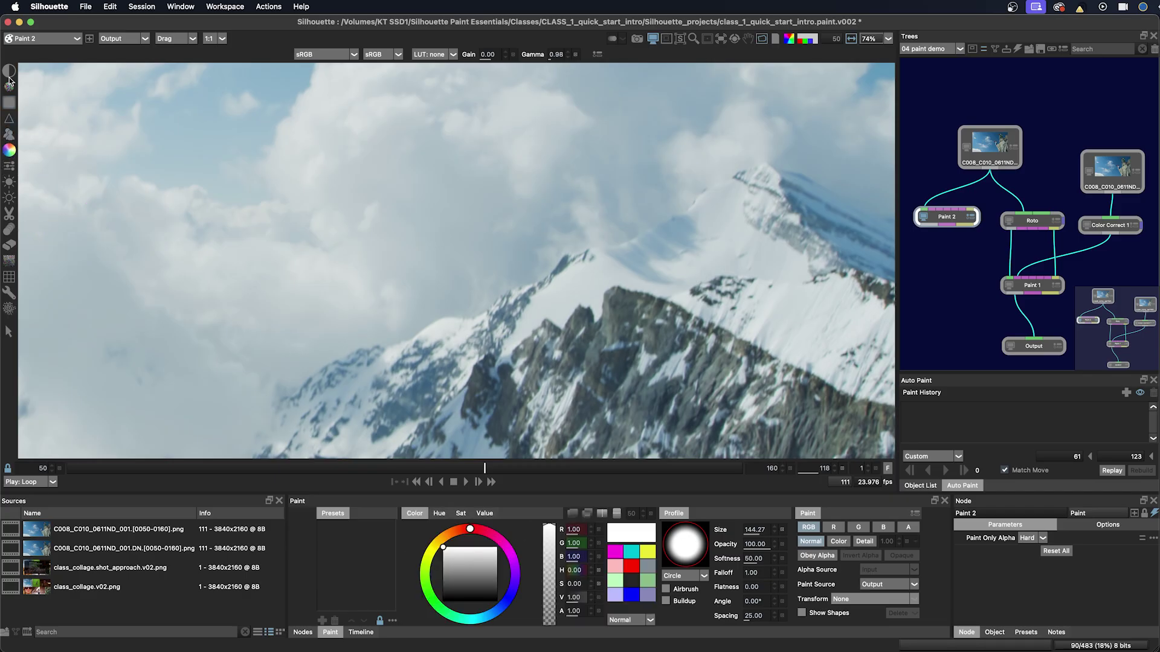
left_click(8, 70)
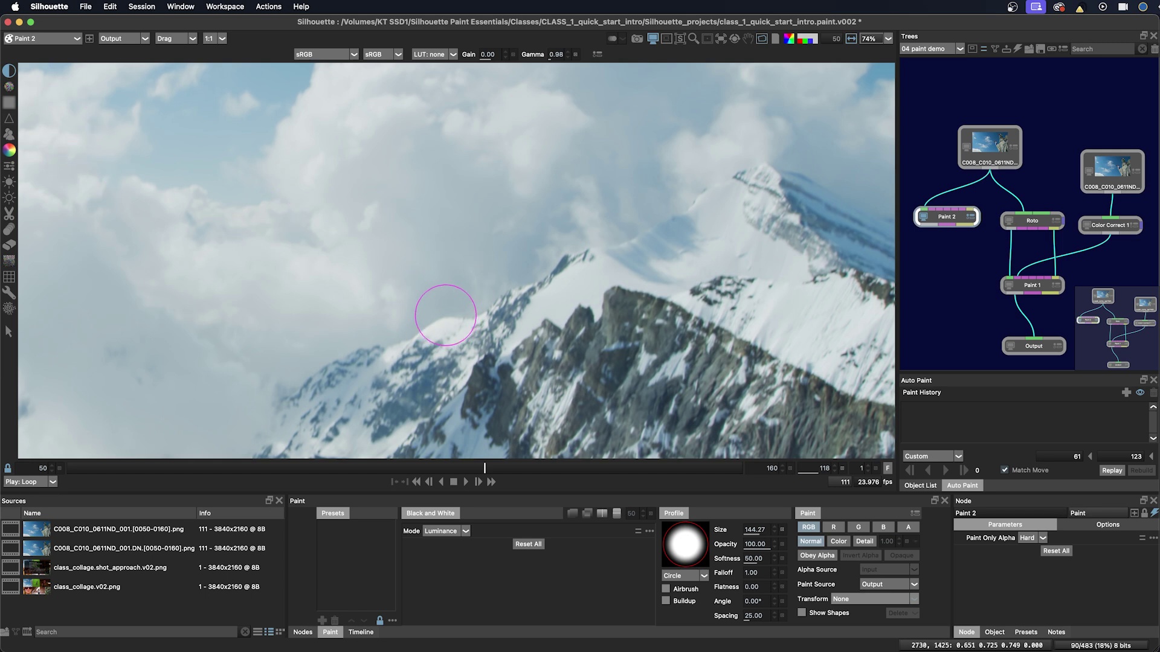
Paint a desaturating band across the mountain ridge, then step to frame 119.
left_click(320, 311)
mouse_move(320, 311)
left_mouse_down()
mouse_move(756, 315)
mouse_move(160, 326)
mouse_move(796, 334)
mouse_move(517, 364)
mouse_move(259, 363)
mouse_move(749, 364)
mouse_move(272, 360)
mouse_move(268, 346)
mouse_move(639, 290)
left_mouse_up()
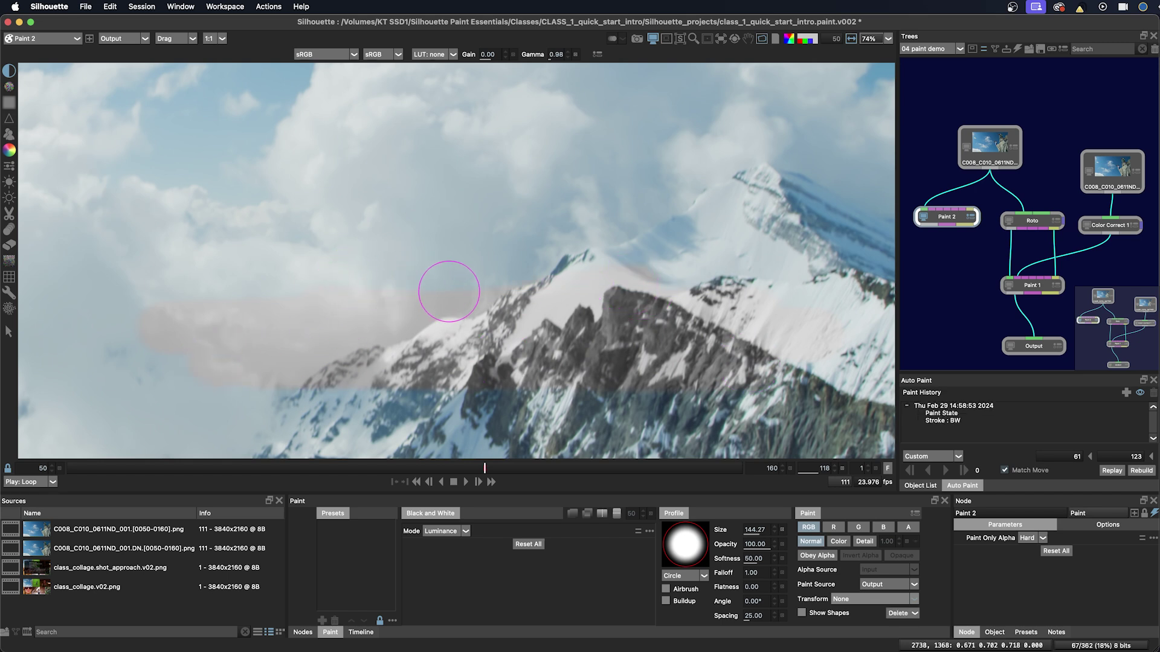
key("Right")
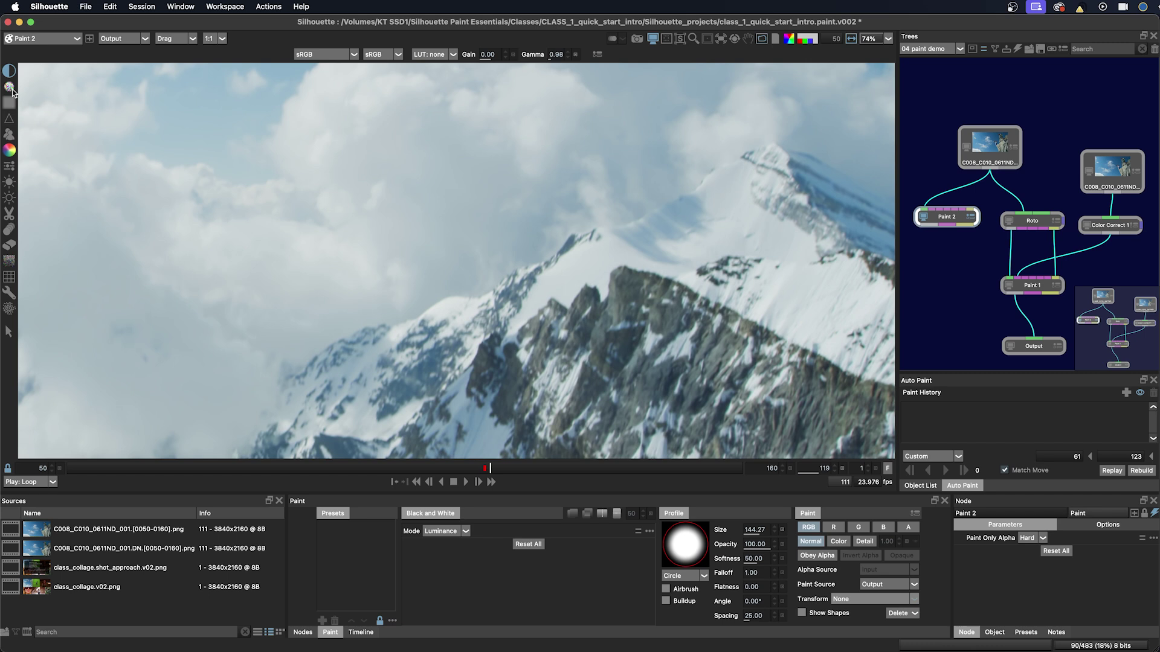
On frame 119, smear the ridge with a Blemish stroke and zoom in to inspect it.
left_click(10, 87)
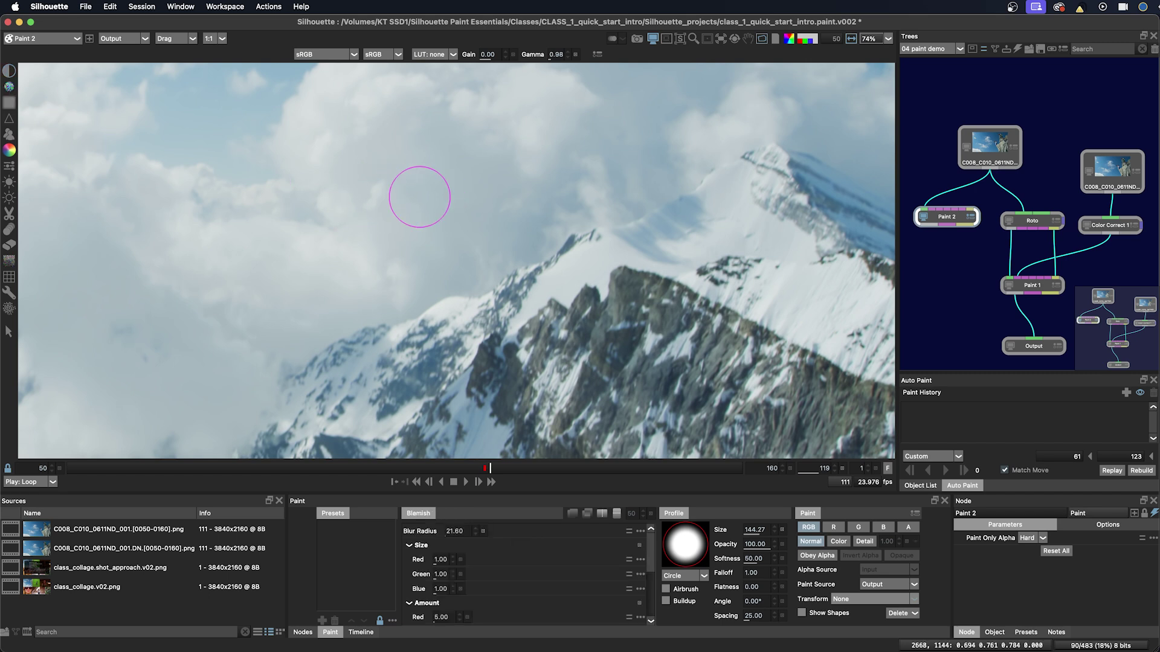
mouse_move(570, 281)
left_mouse_down()
mouse_move(868, 276)
mouse_move(295, 290)
mouse_move(785, 316)
mouse_move(414, 342)
left_mouse_up()
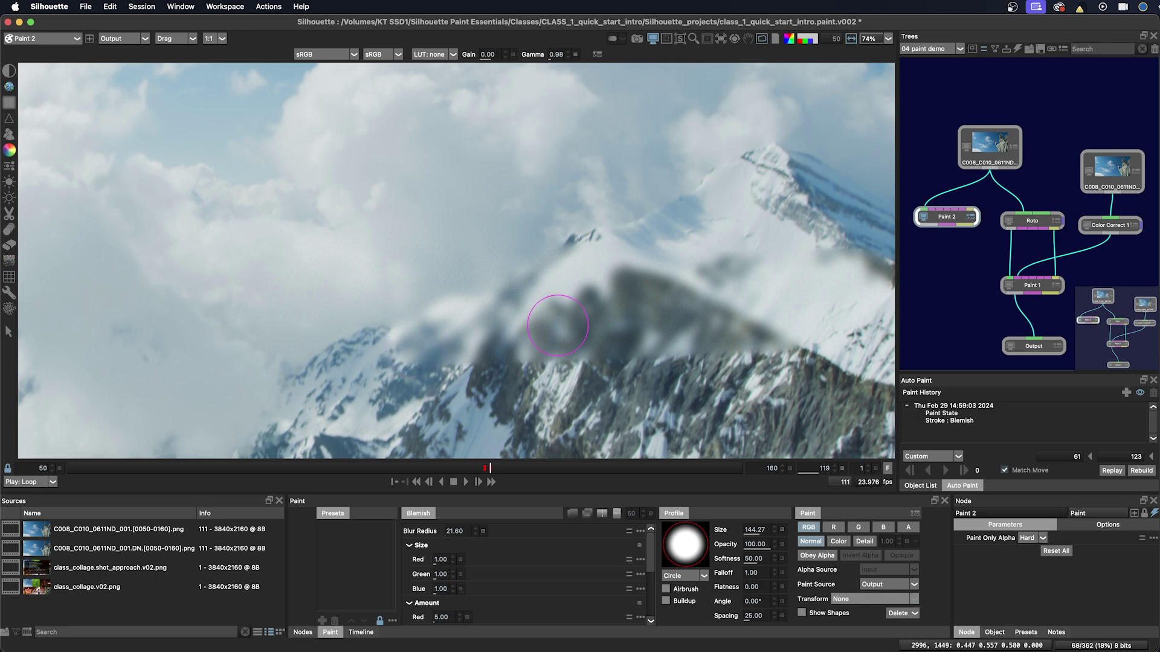
scroll(557, 325, "up", 4)
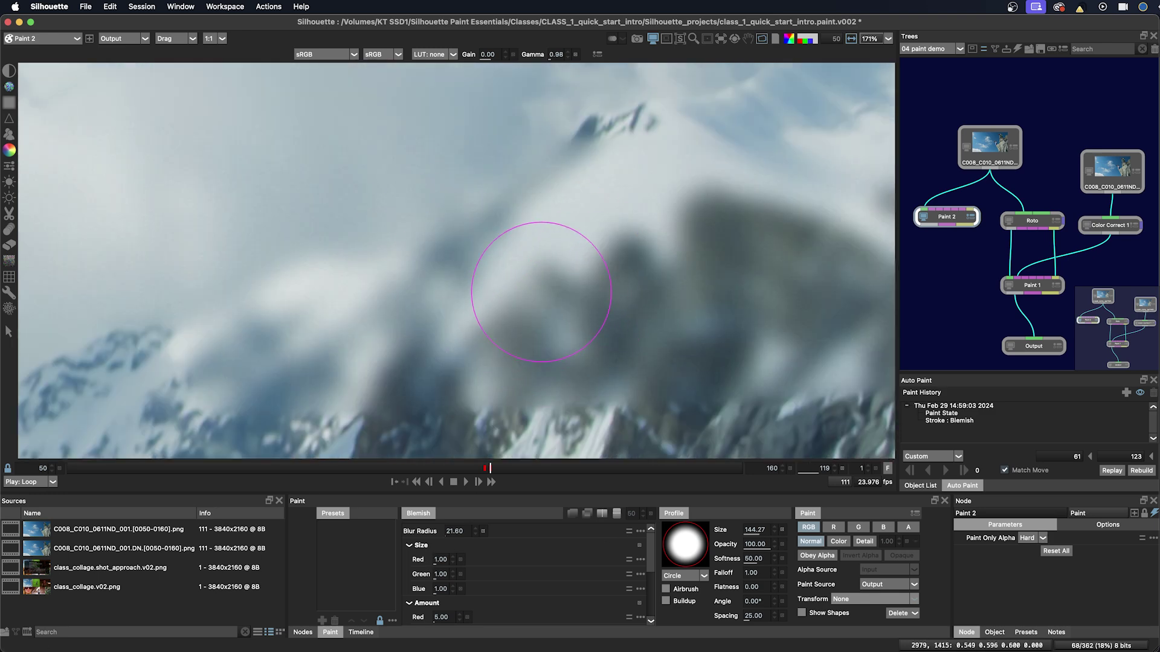
mouse_move(484, 143)
left_mouse_down()
mouse_move(484, 277)
mouse_move(514, 203)
left_mouse_up()
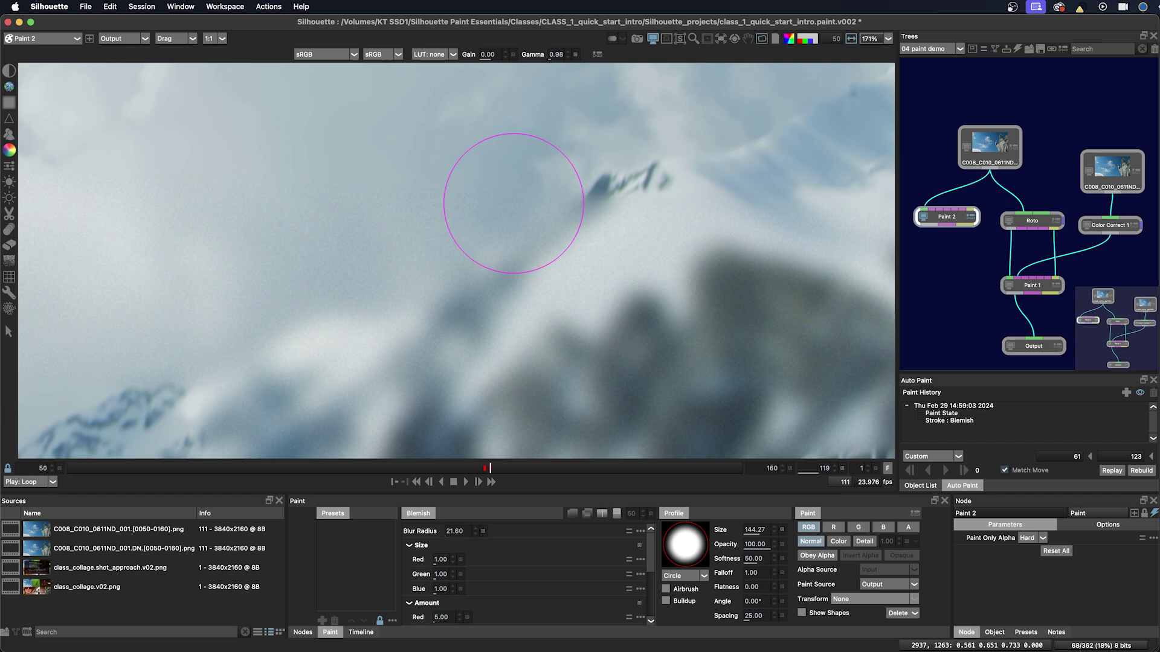
scroll(514, 203, "down", 4)
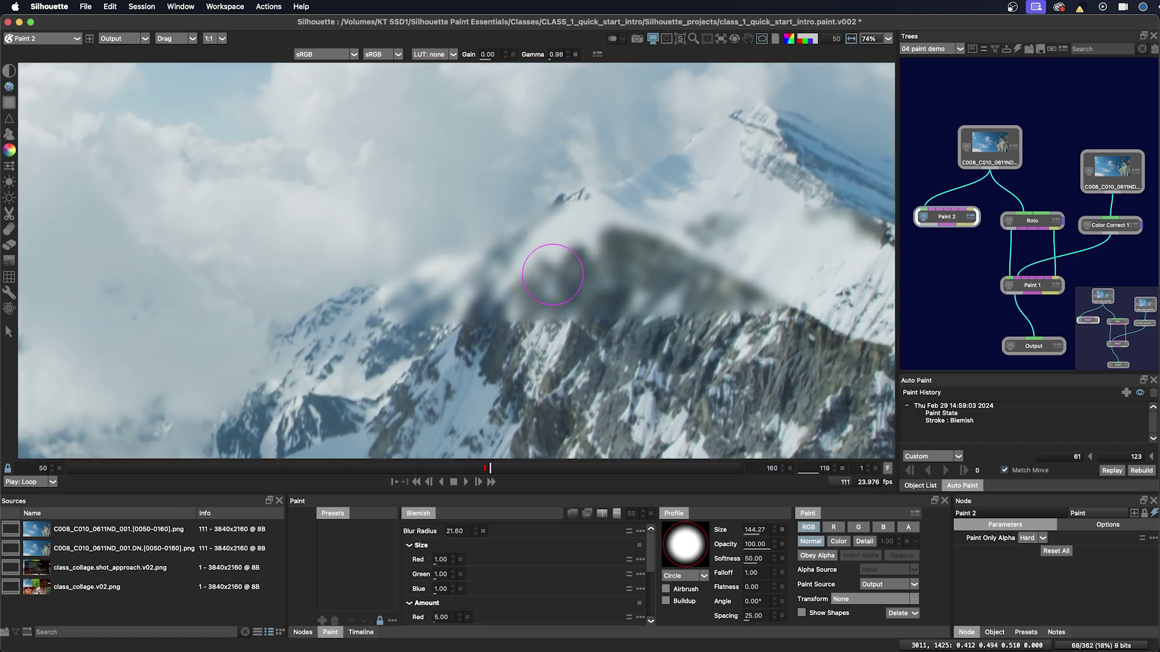
On frame 120, blur a stroke across the ridge with the Blur brush, then go to frame 121.
key("Right")
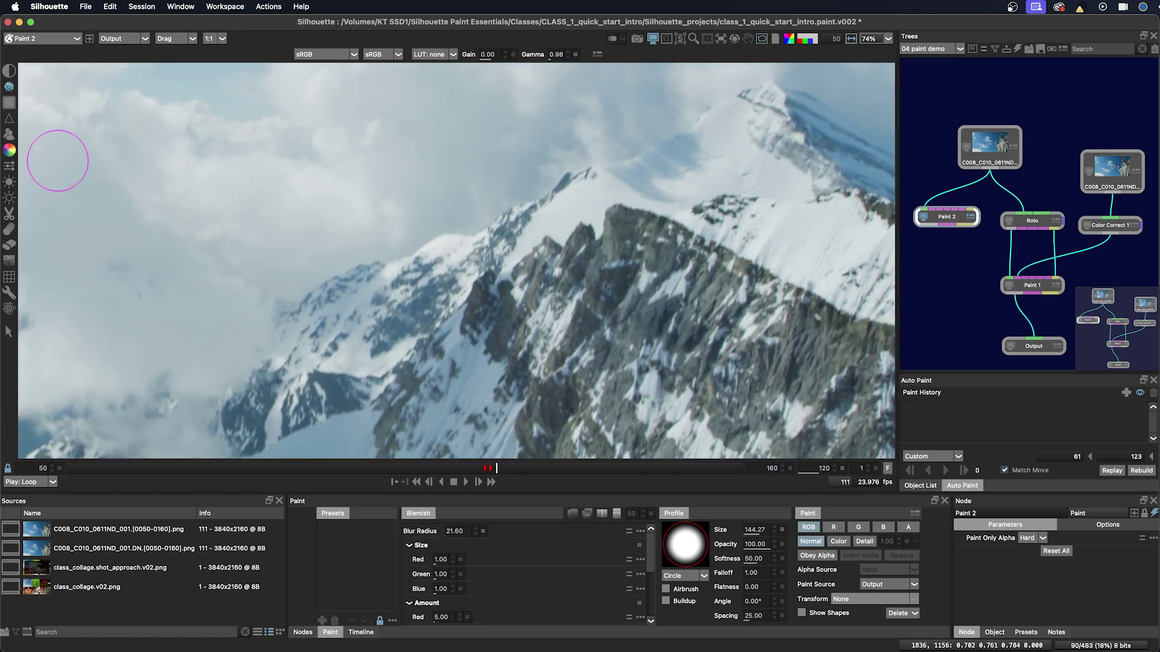
left_click(10, 104)
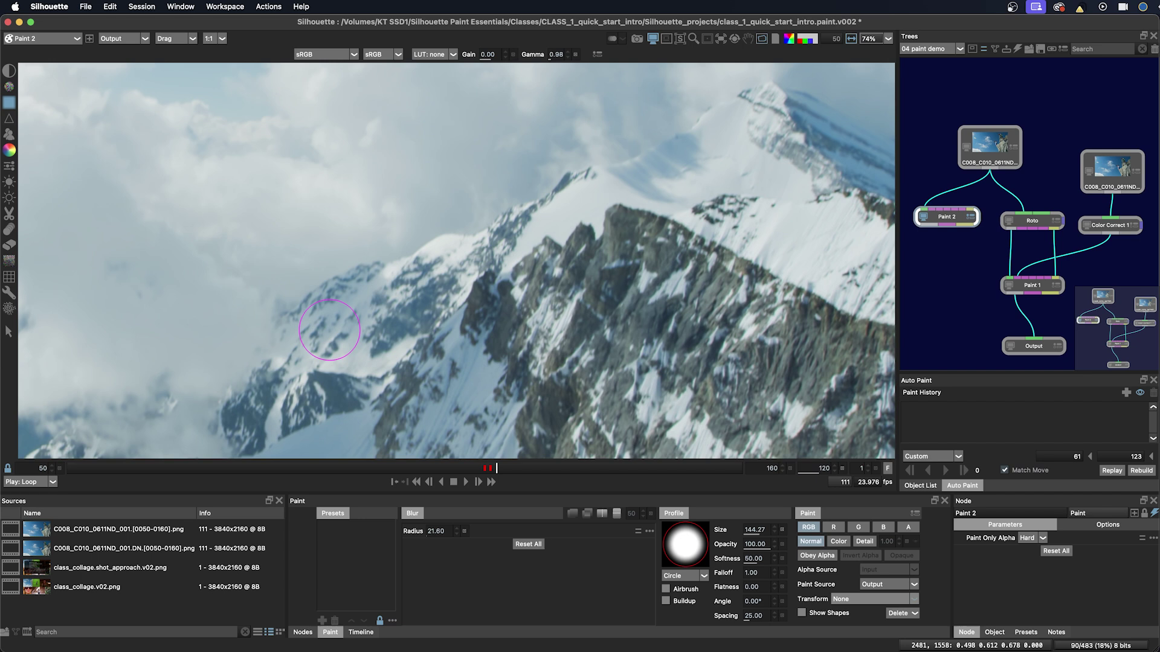
mouse_move(493, 270)
left_mouse_down()
mouse_move(756, 268)
mouse_move(411, 281)
mouse_move(659, 302)
left_mouse_up()
key("Right")
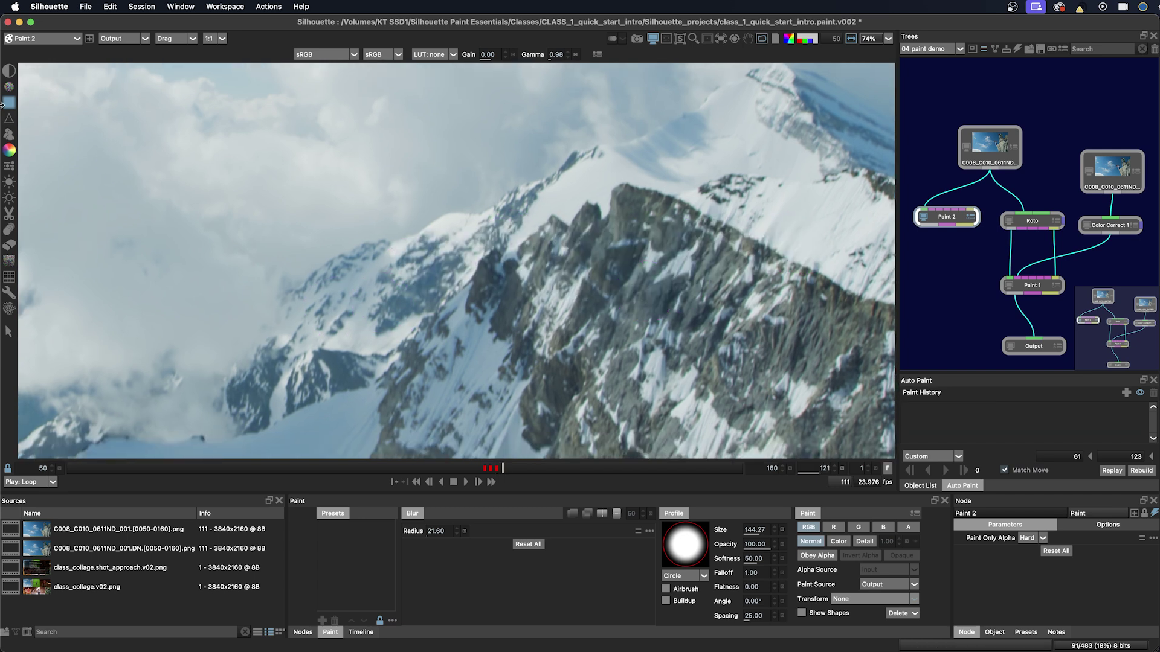
Sharpen four patches of rock with Detail strokes, then advance to frame 122.
left_click(9, 119)
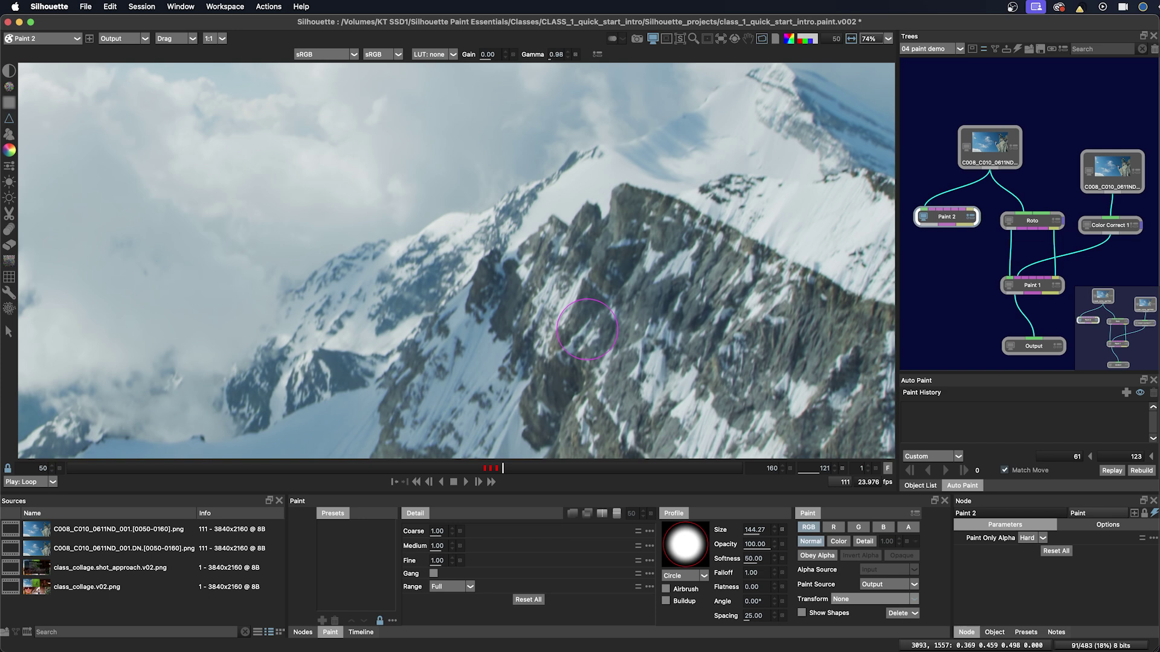
left_click_drag(705, 294, 692, 273)
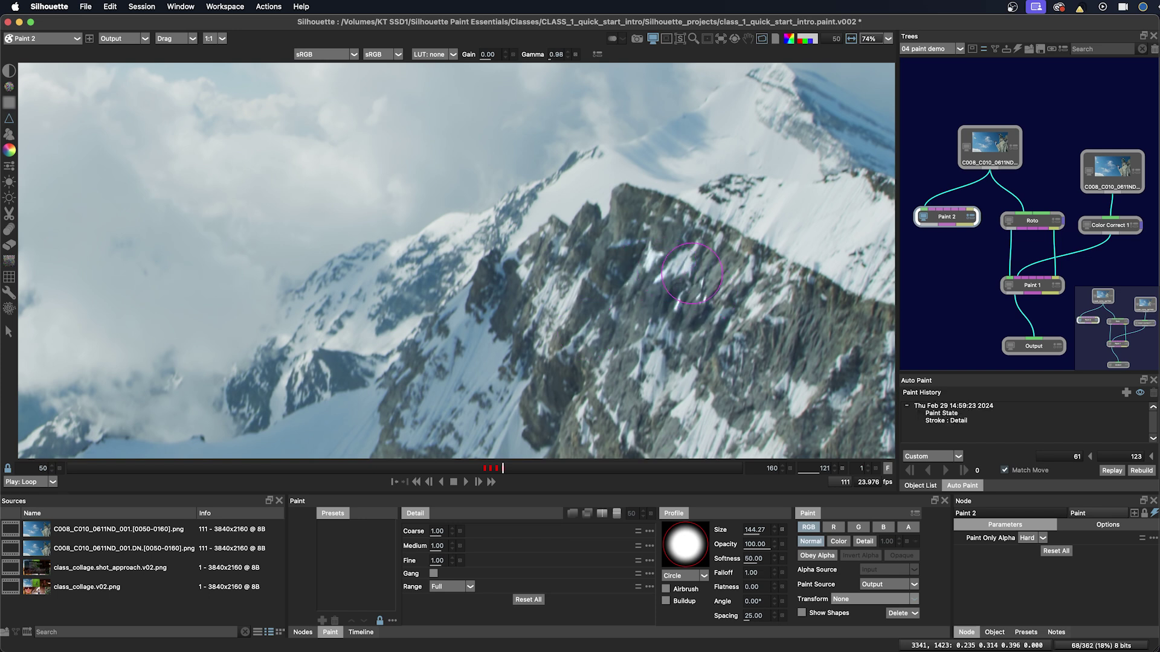
left_click_drag(616, 266, 576, 296)
left_click_drag(705, 349, 629, 341)
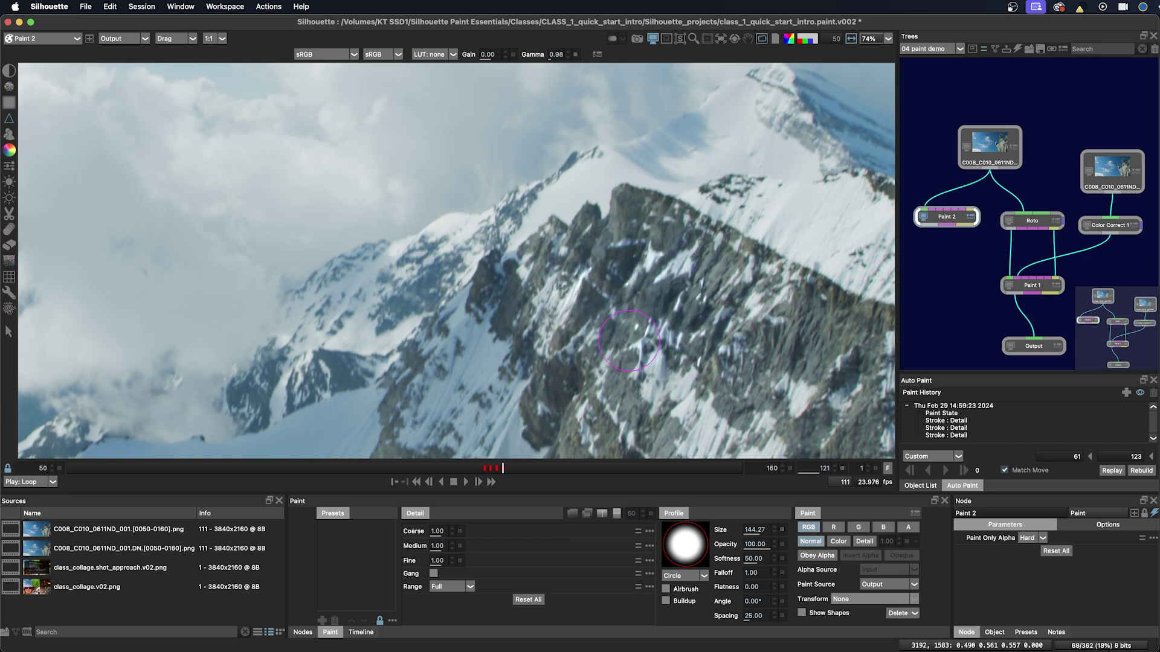
left_click_drag(582, 273, 543, 238)
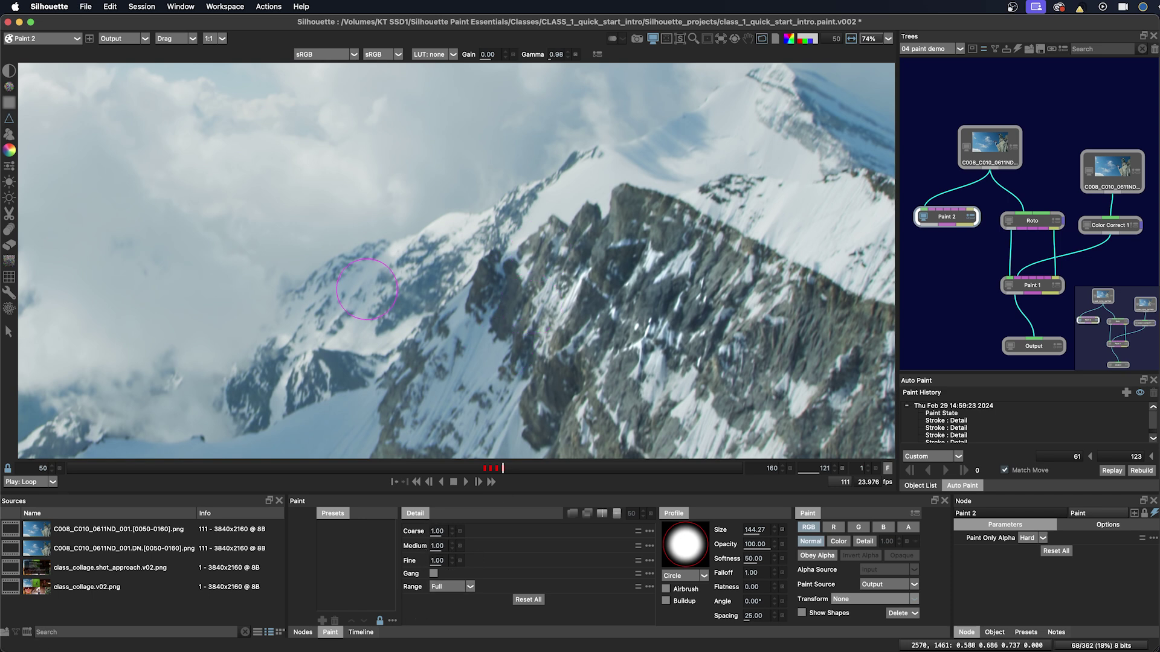
key("Right")
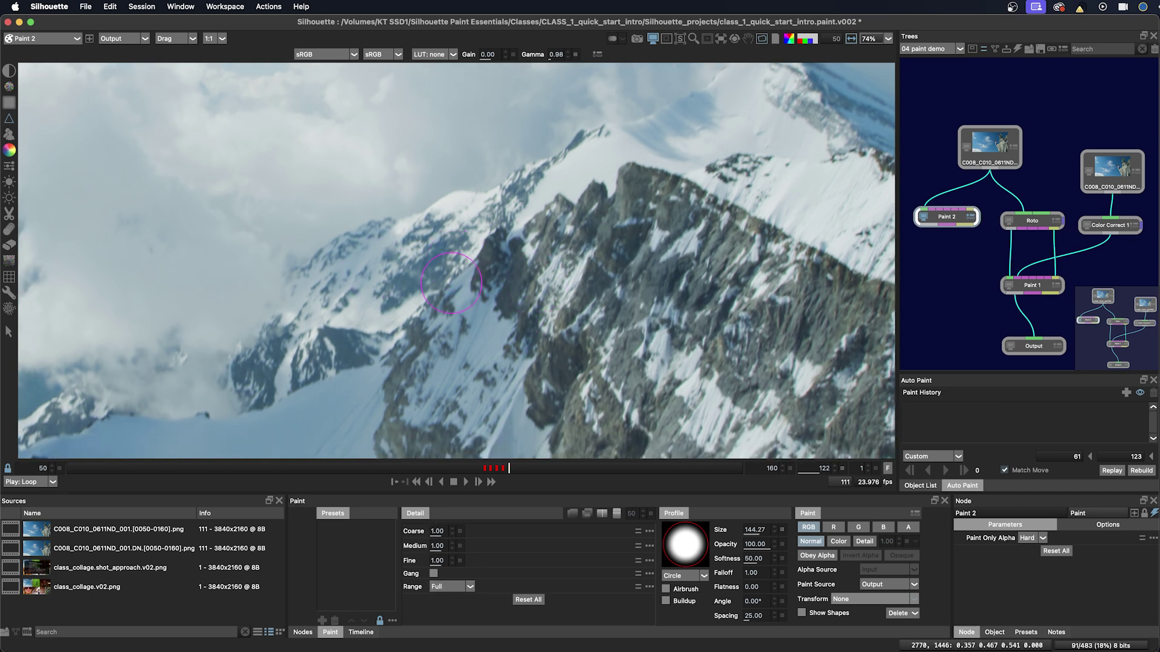
Select the Clone brush, then the Color brush to reveal the colour wheel and swatch palette.
left_click(9, 134)
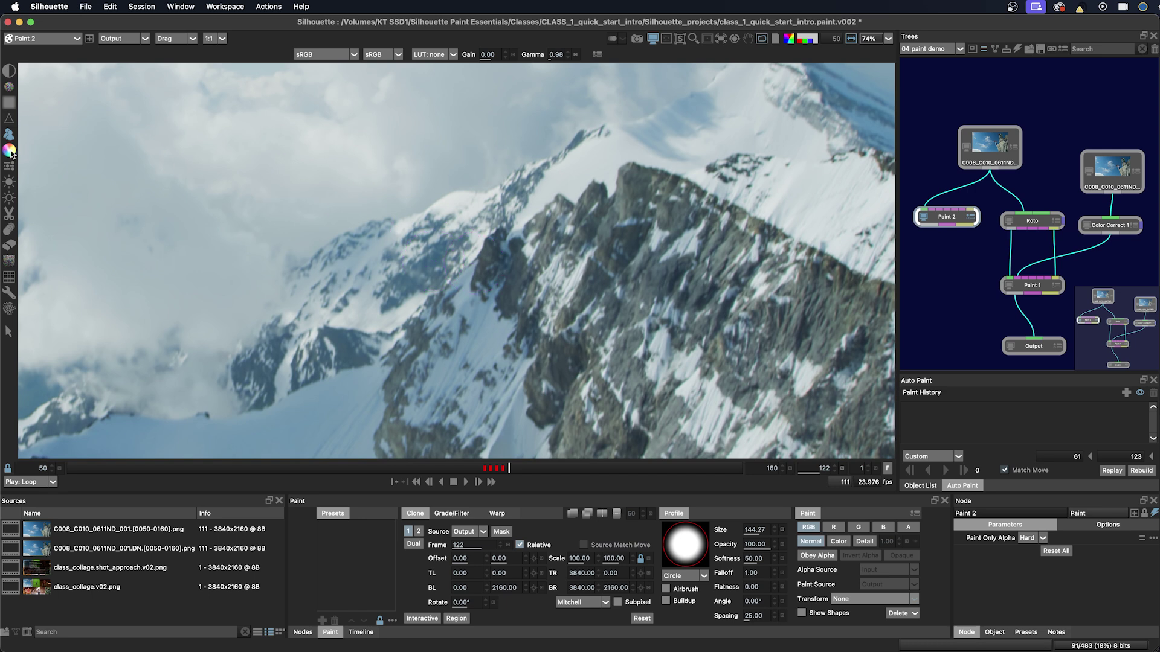
left_click(9, 150)
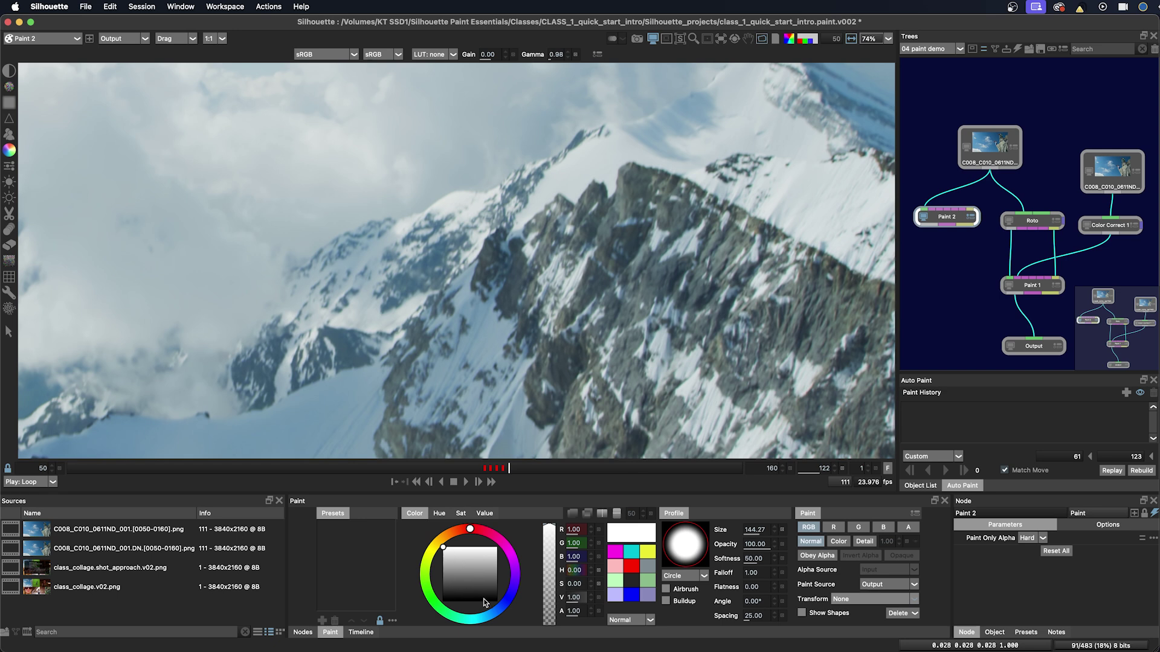
Store the current white paint colour in a palette swatch and bring the wingsuit shot into view.
left_click(632, 620)
left_click_drag(633, 541, 631, 551)
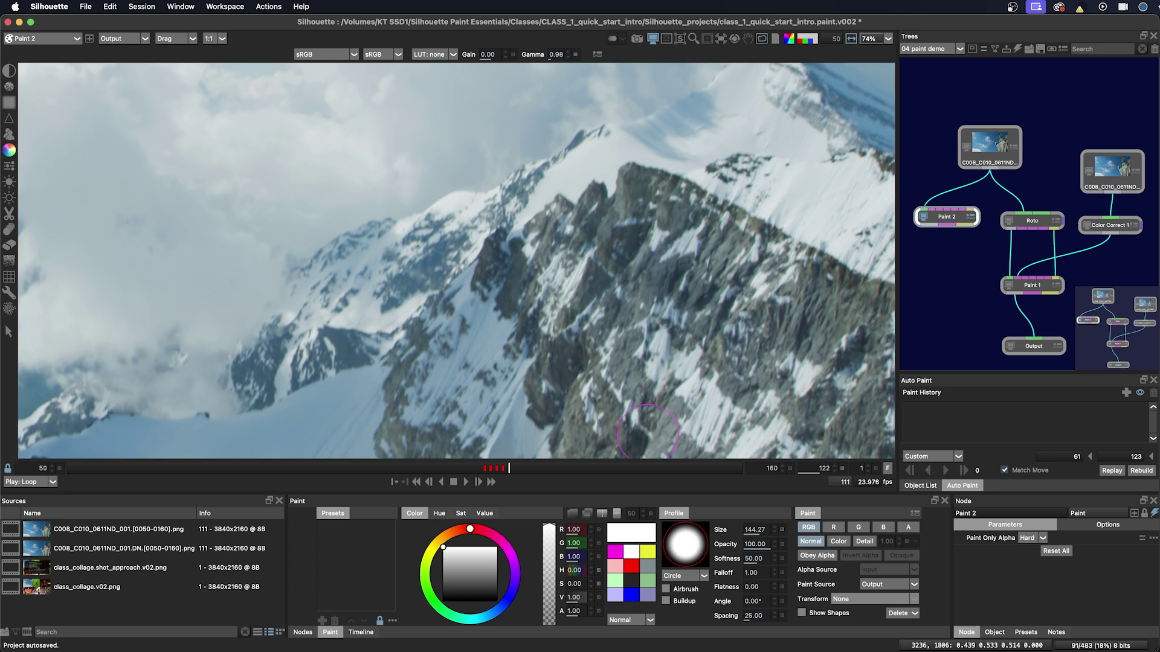
scroll(708, 252, "right", 5)
scroll(582, 298, "up", 10)
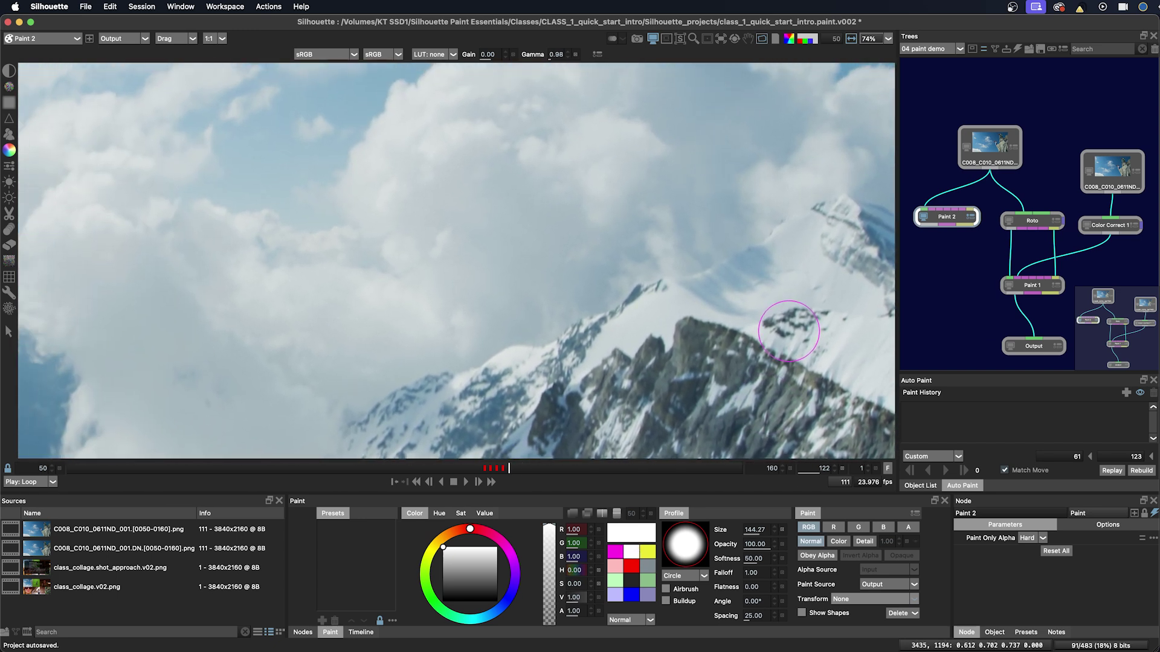
scroll(717, 220, "up", 8)
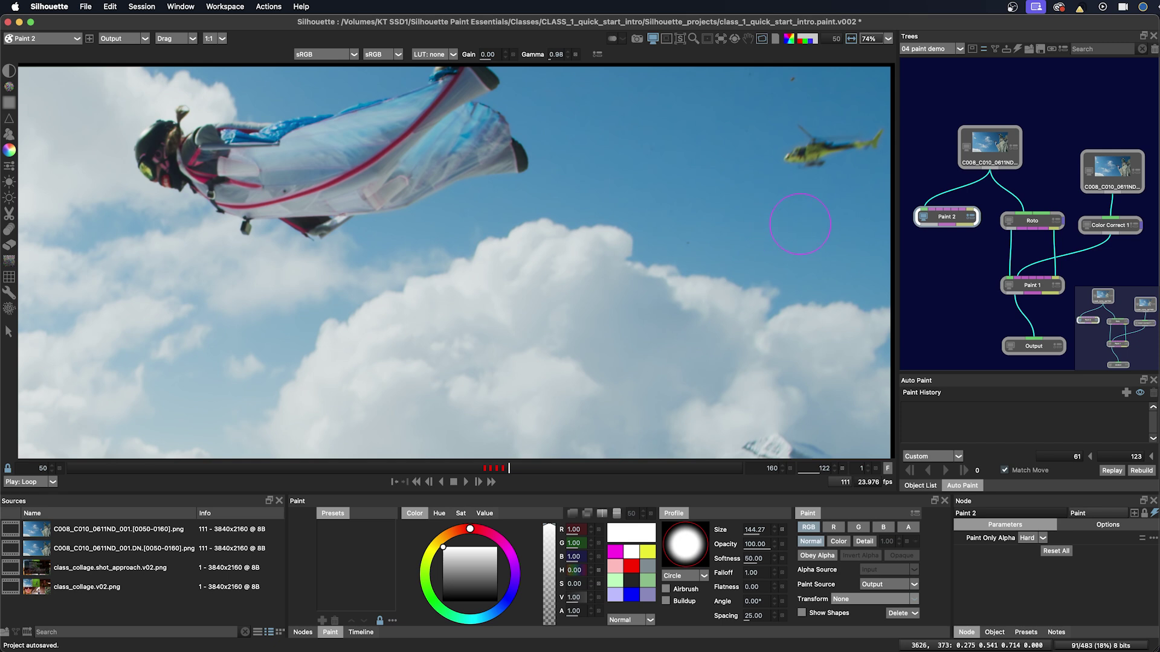
Sample the sky blue and the cloud white, saving each into its own palette swatch.
left_click(799, 224, "super")
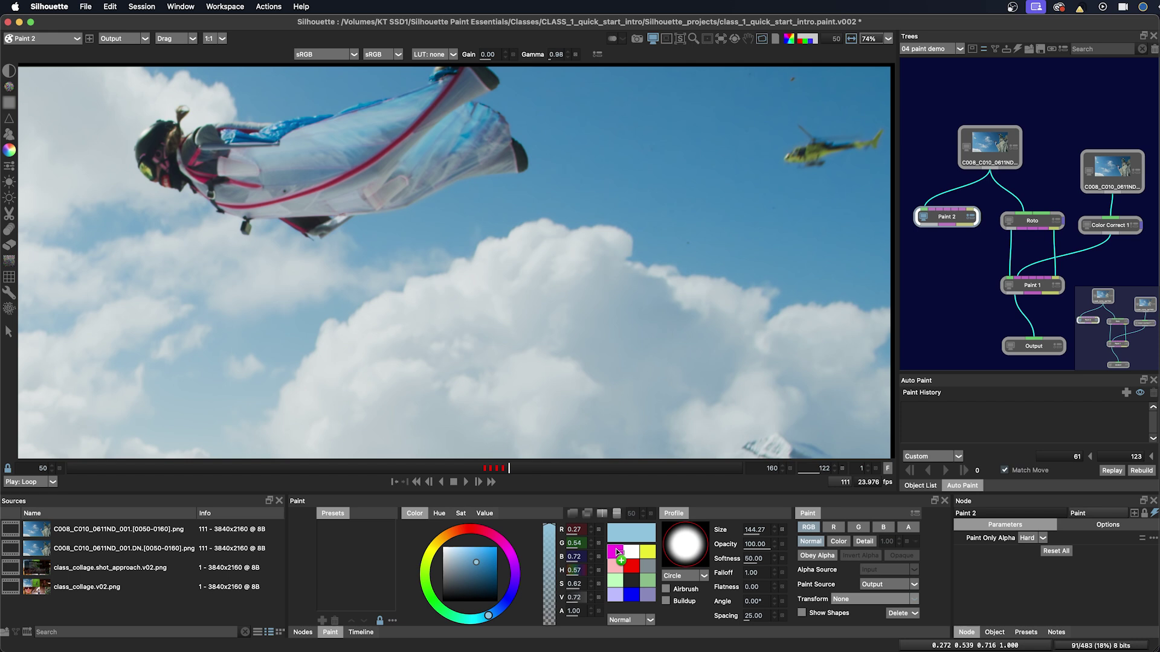
left_click_drag(626, 532, 615, 552)
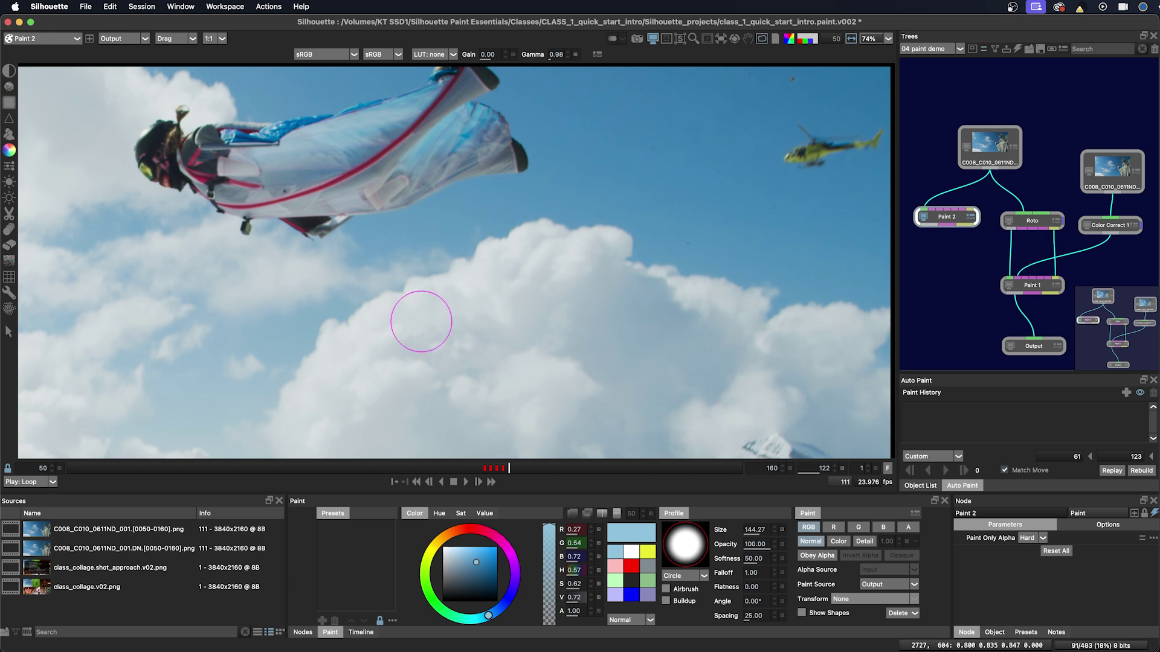
left_click(421, 321, "super")
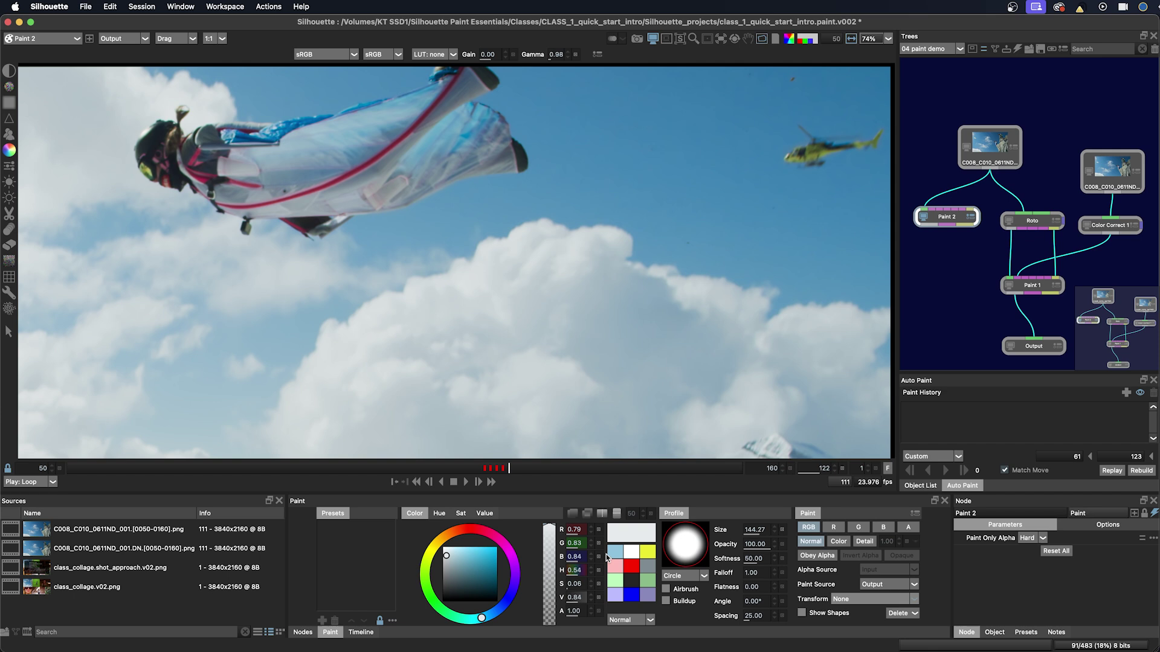
left_click_drag(632, 538, 647, 551)
left_click_drag(575, 420, 587, 364)
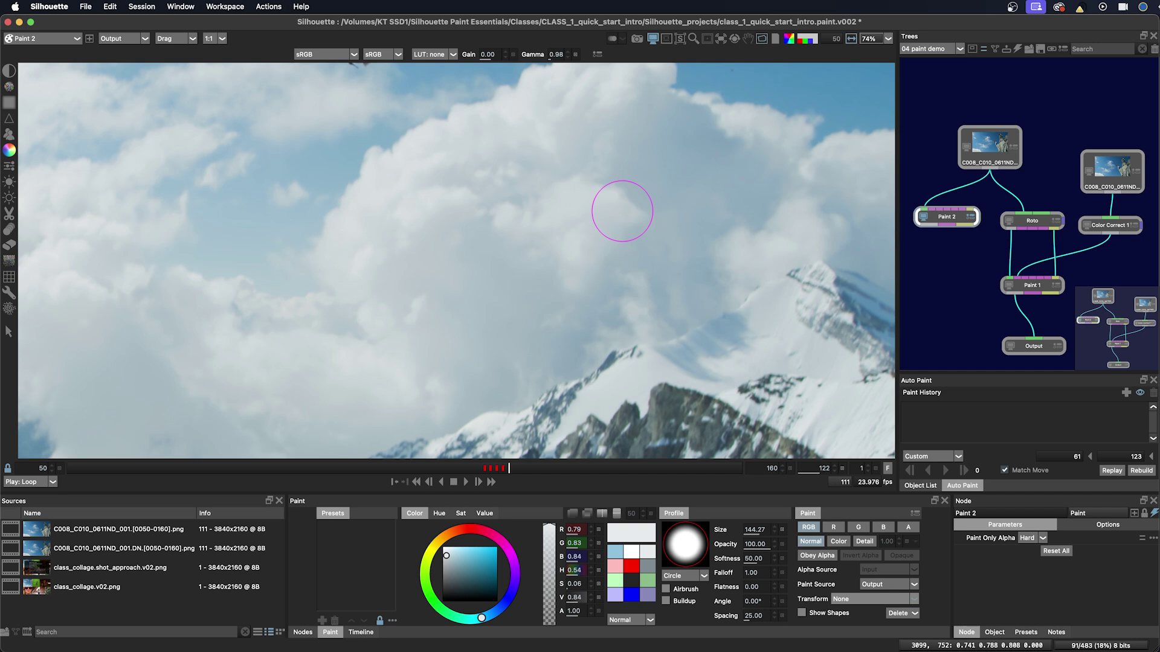
Switch to the Color Correct brush and lower its Gamma to -37.
left_click(10, 168)
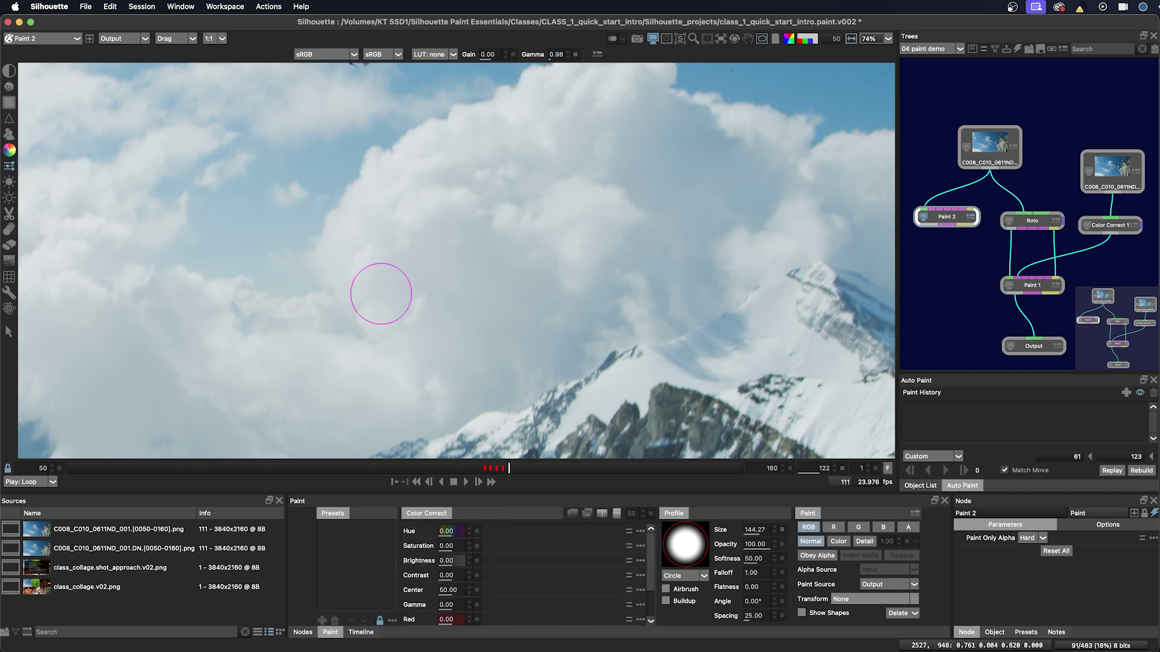
left_click_drag(689, 322, 678, 266)
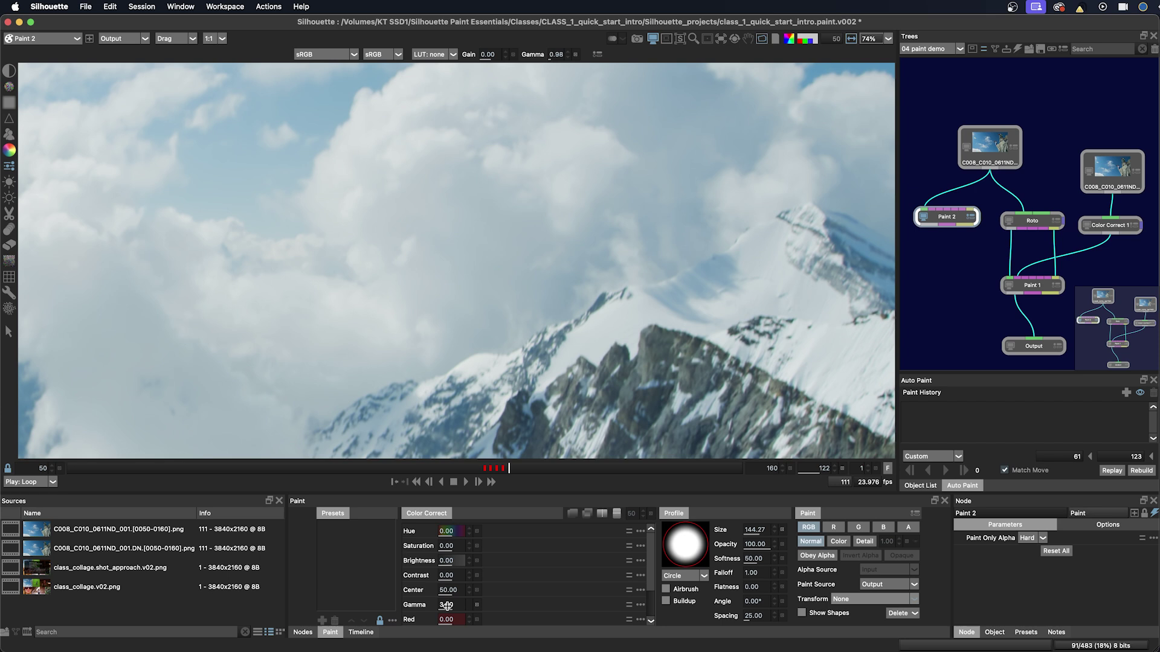
left_click_drag(445, 605, 442, 607)
left_click_drag(447, 604, 425, 602)
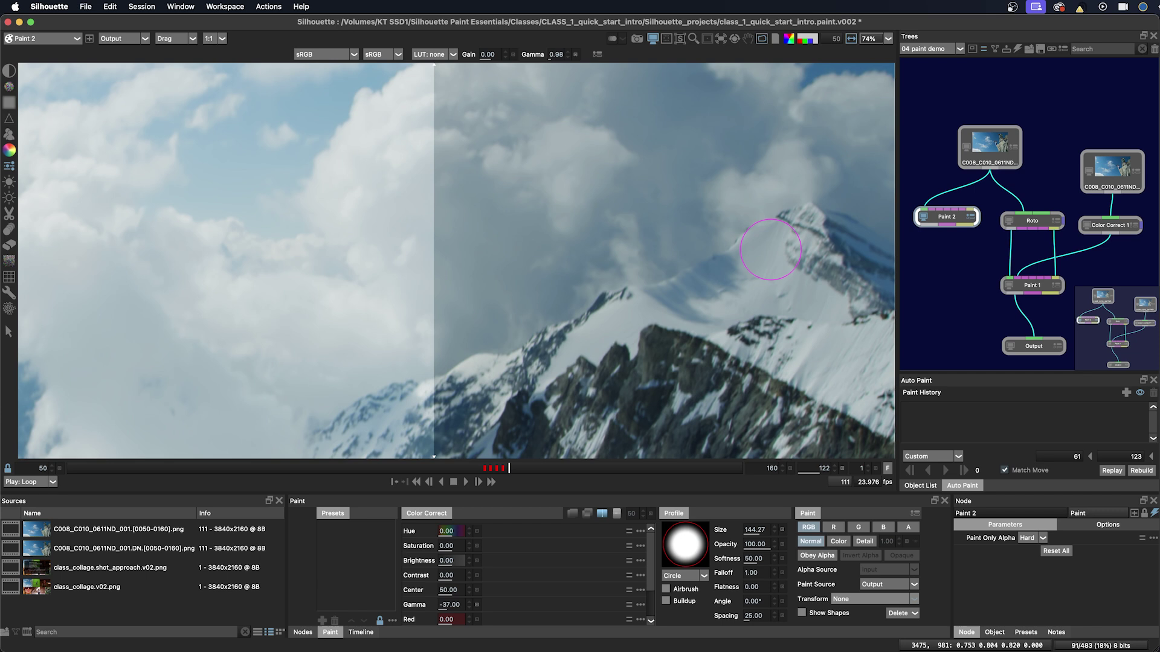
Compare the darker look against the original with the wipe divider, then turn the wipe off.
left_click(770, 249, "ctrl")
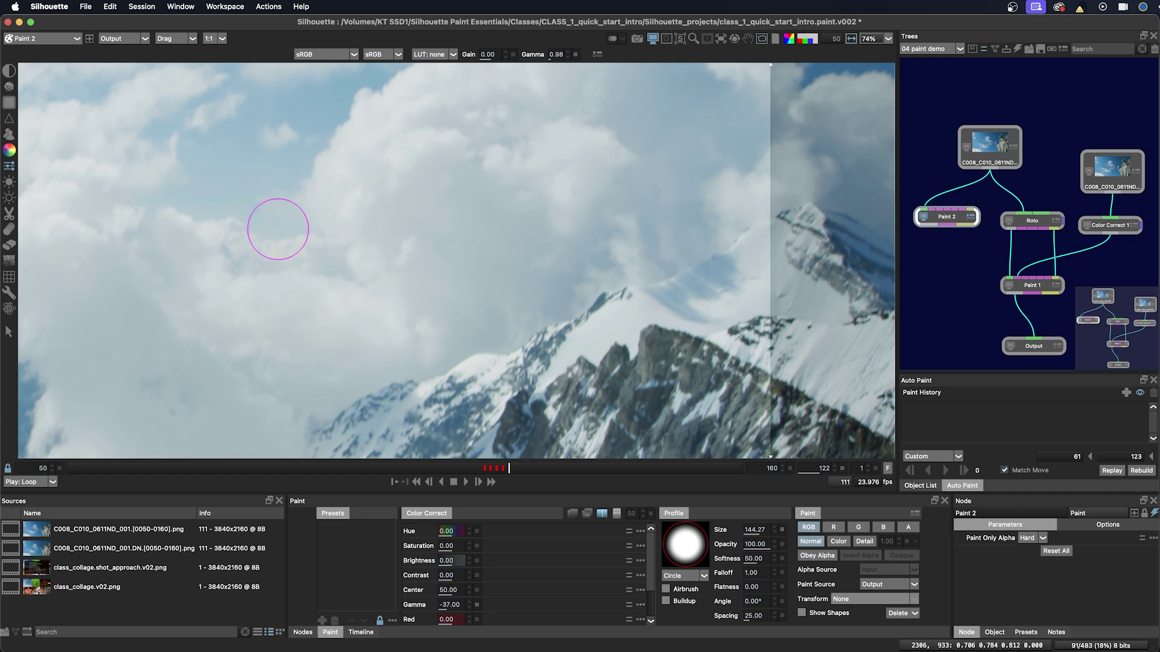
left_click(278, 229, "ctrl")
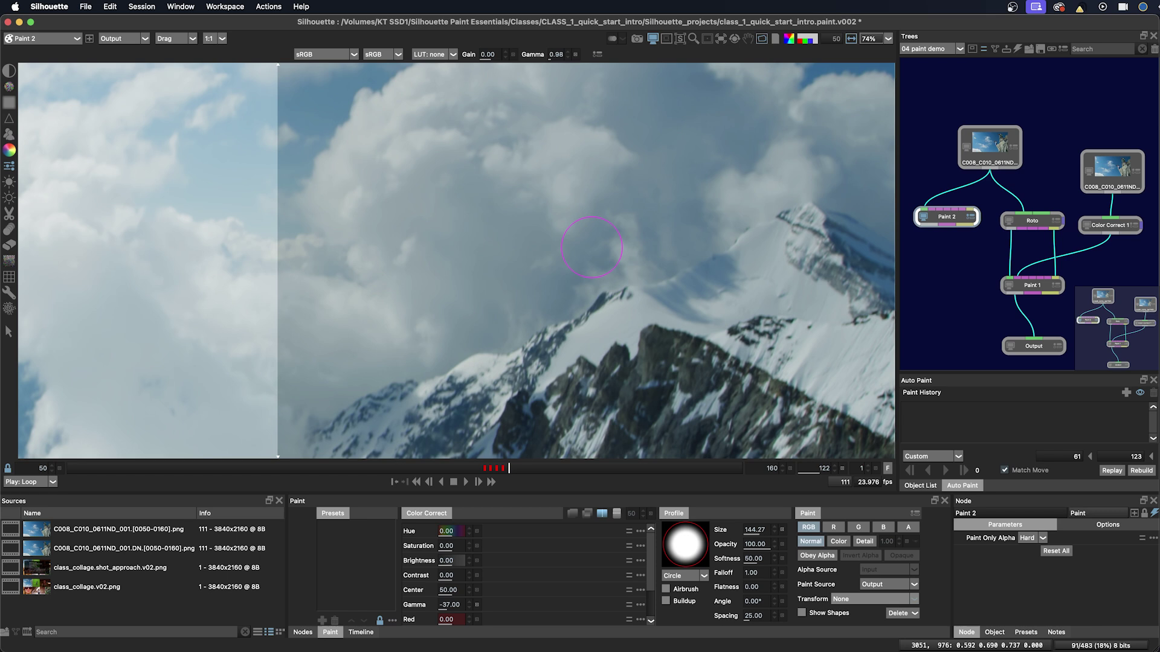
left_click(595, 245, "ctrl")
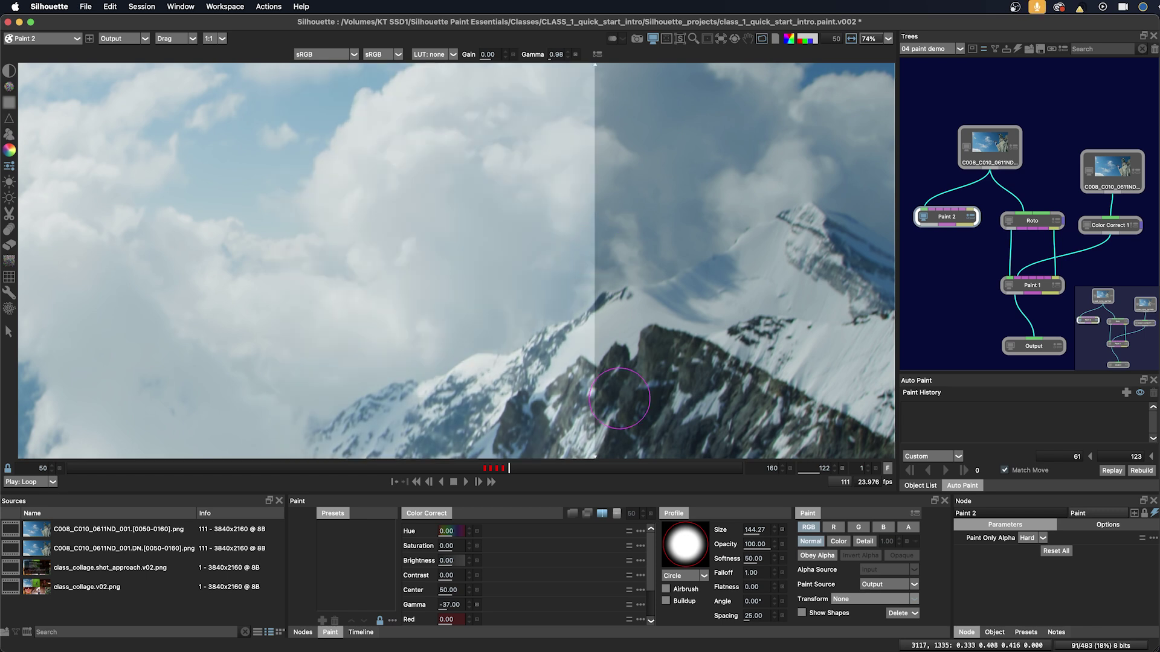
left_click(603, 514)
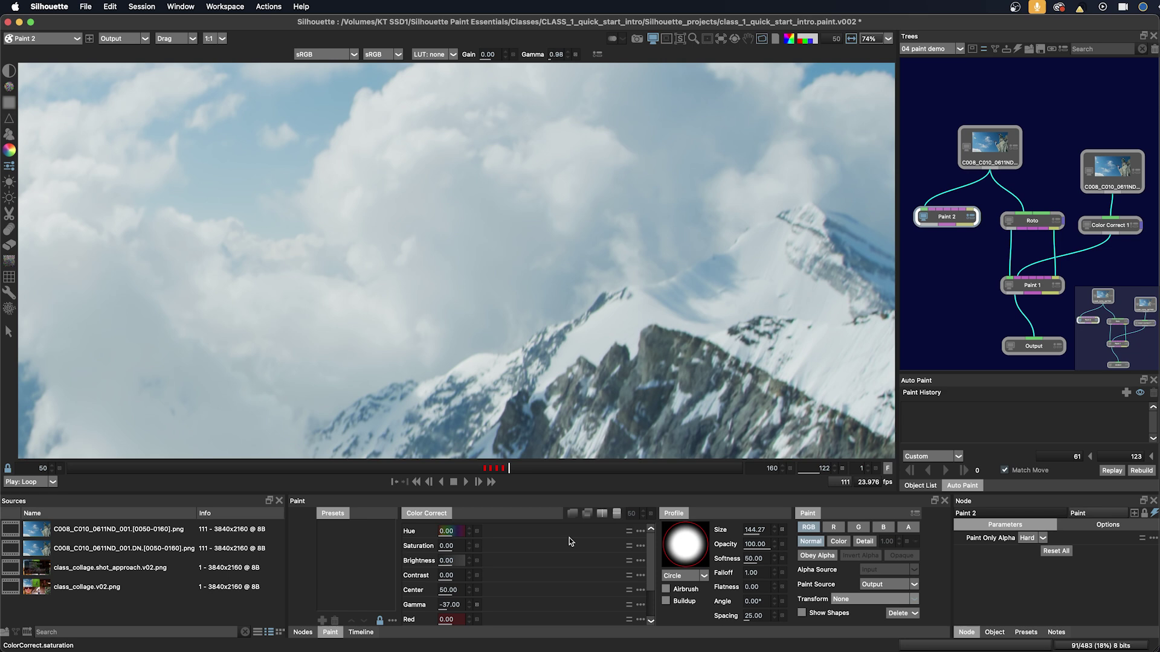
Reset the Color Correct gamma to 0 and pan across the rocky ridge.
left_click(476, 606)
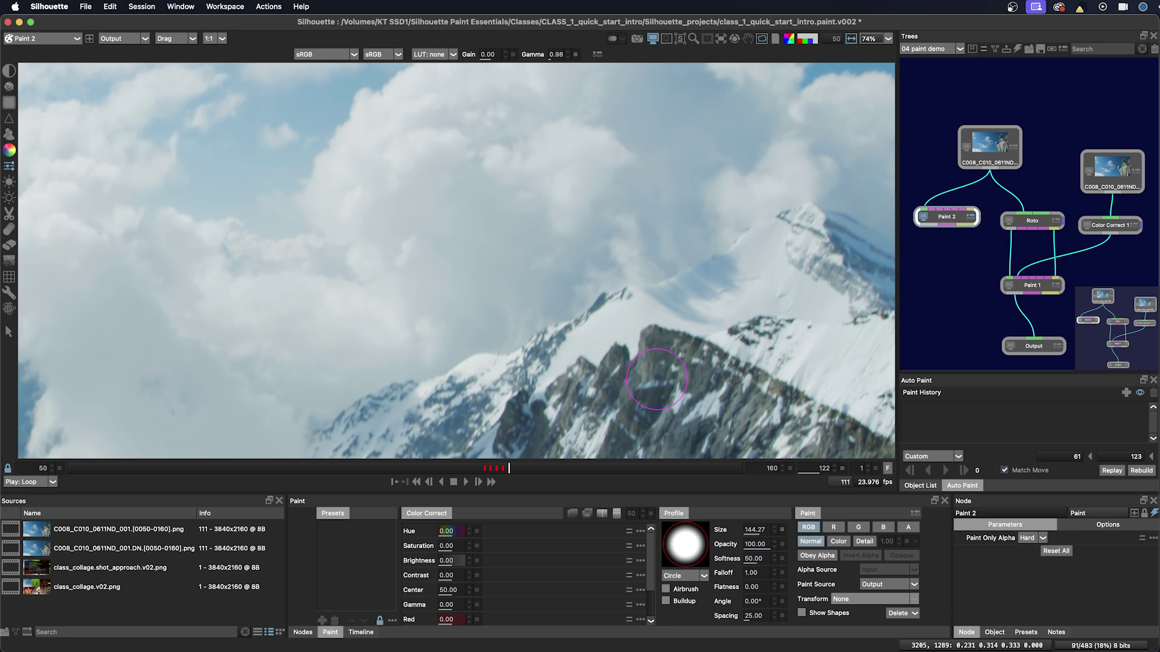
mouse_move(660, 391)
left_mouse_down()
mouse_move(668, 311)
mouse_move(750, 290)
left_mouse_up()
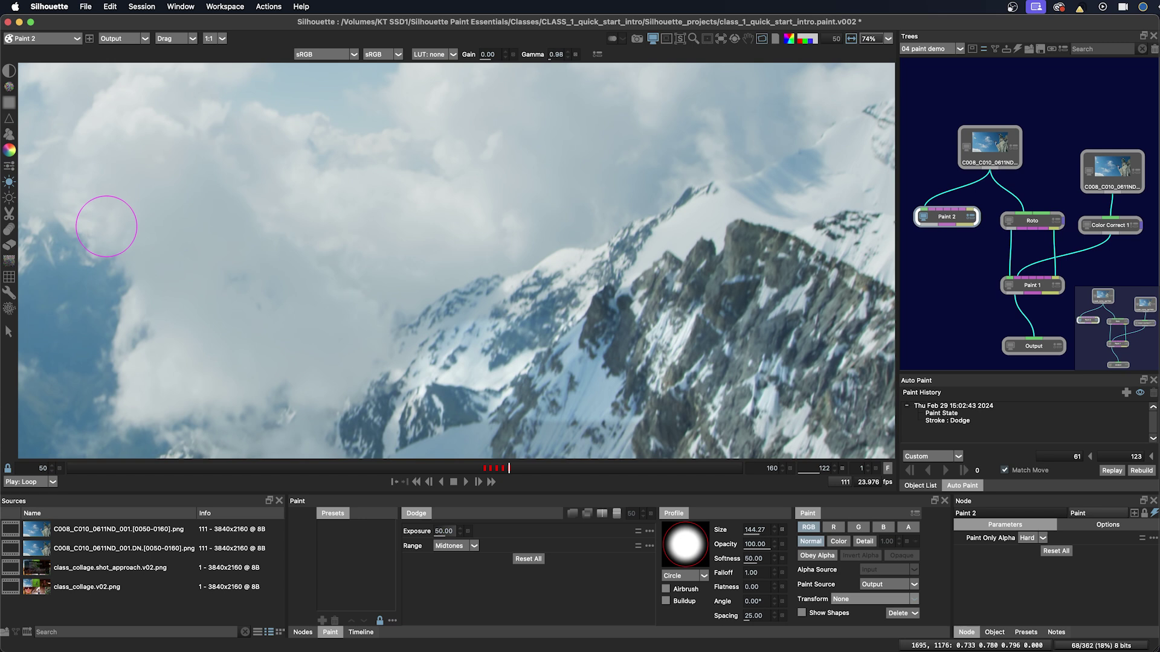
Dab a Burn stroke on the mountain, then select the Drag brush and advance to frame 123.
left_click(9, 198)
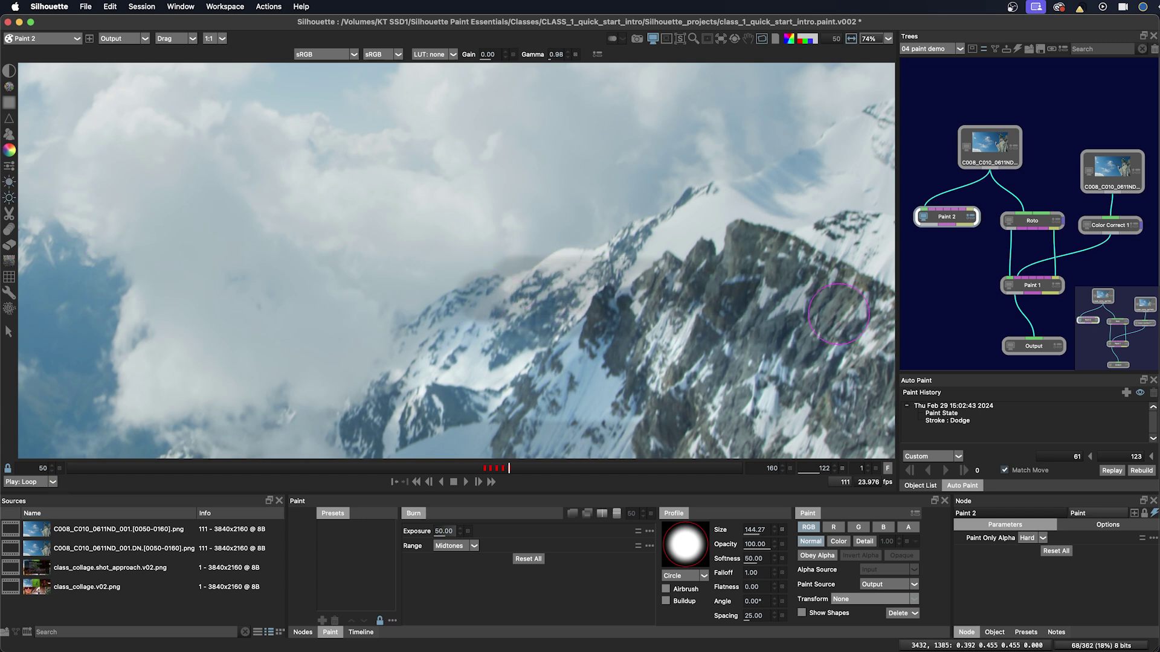
left_click(464, 309)
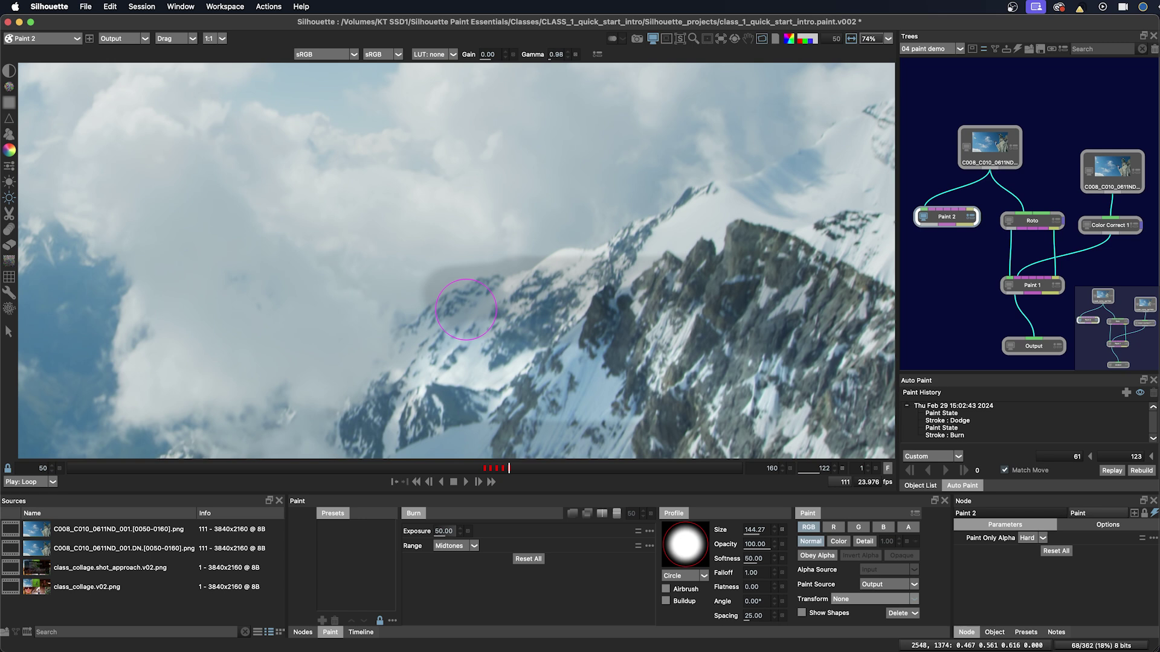
left_click(9, 230)
key("Right")
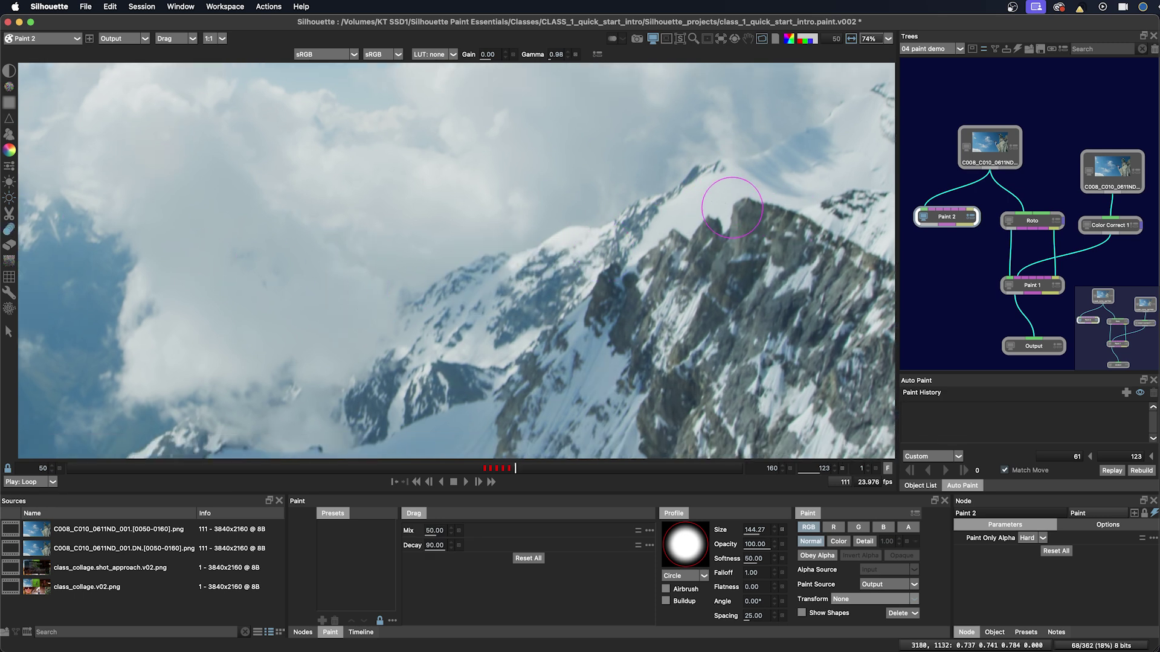
Smear the rocky peak up-right into the snow with two Drag strokes, then select the Eraser.
mouse_move(733, 208)
left_mouse_down()
mouse_move(745, 189)
mouse_move(737, 199)
mouse_move(777, 187)
mouse_move(759, 197)
mouse_move(769, 186)
mouse_move(761, 217)
mouse_move(755, 186)
mouse_move(758, 204)
mouse_move(751, 197)
left_mouse_up()
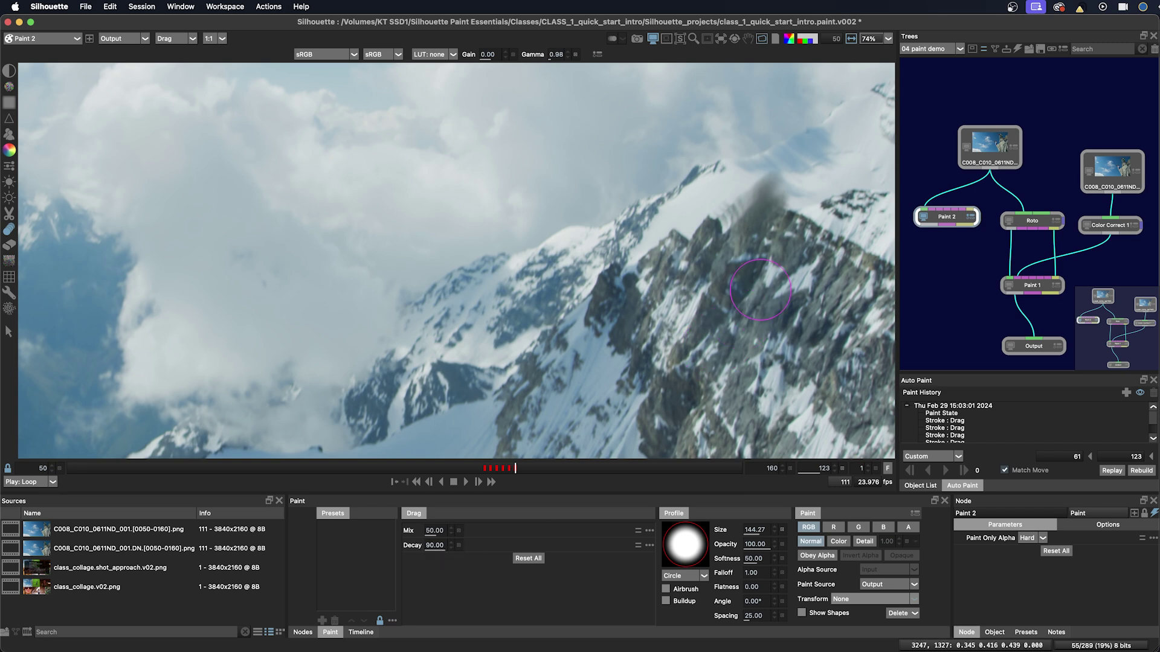
mouse_move(780, 217)
left_mouse_down()
mouse_move(793, 193)
mouse_move(781, 199)
mouse_move(783, 184)
left_mouse_up()
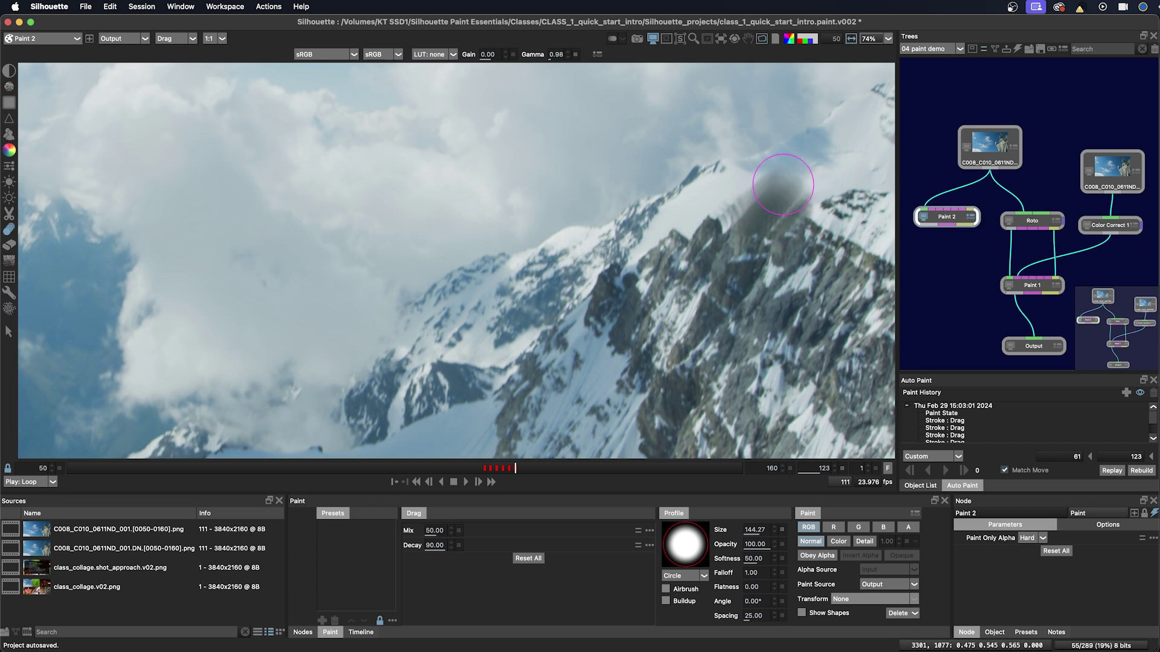
left_click(9, 246)
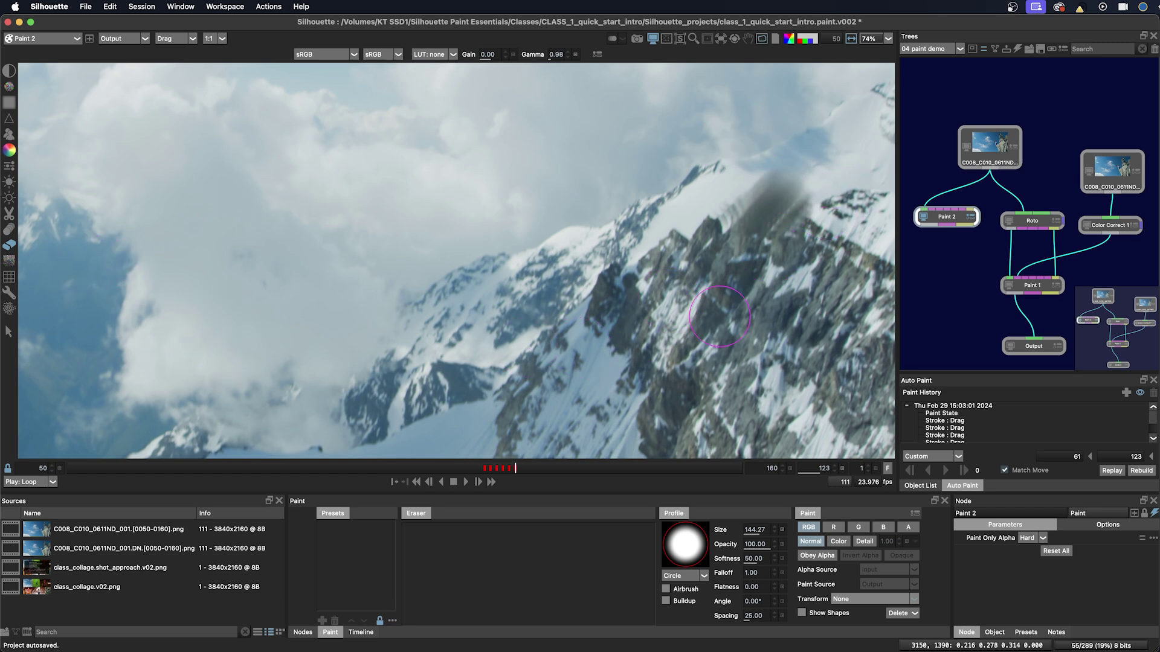
Erase the dark smear from the ridge and select the Grain brush.
mouse_move(773, 202)
left_mouse_down()
mouse_move(790, 186)
mouse_move(800, 197)
mouse_move(769, 181)
mouse_move(706, 179)
mouse_move(784, 176)
mouse_move(807, 190)
left_mouse_up()
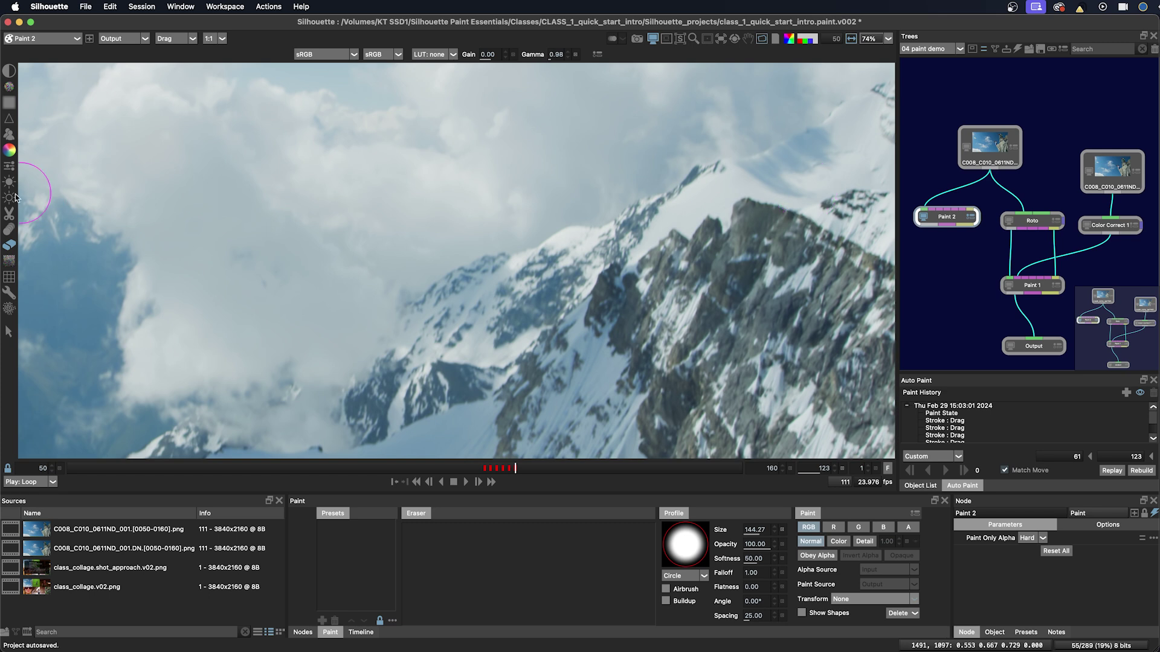
left_click(10, 263)
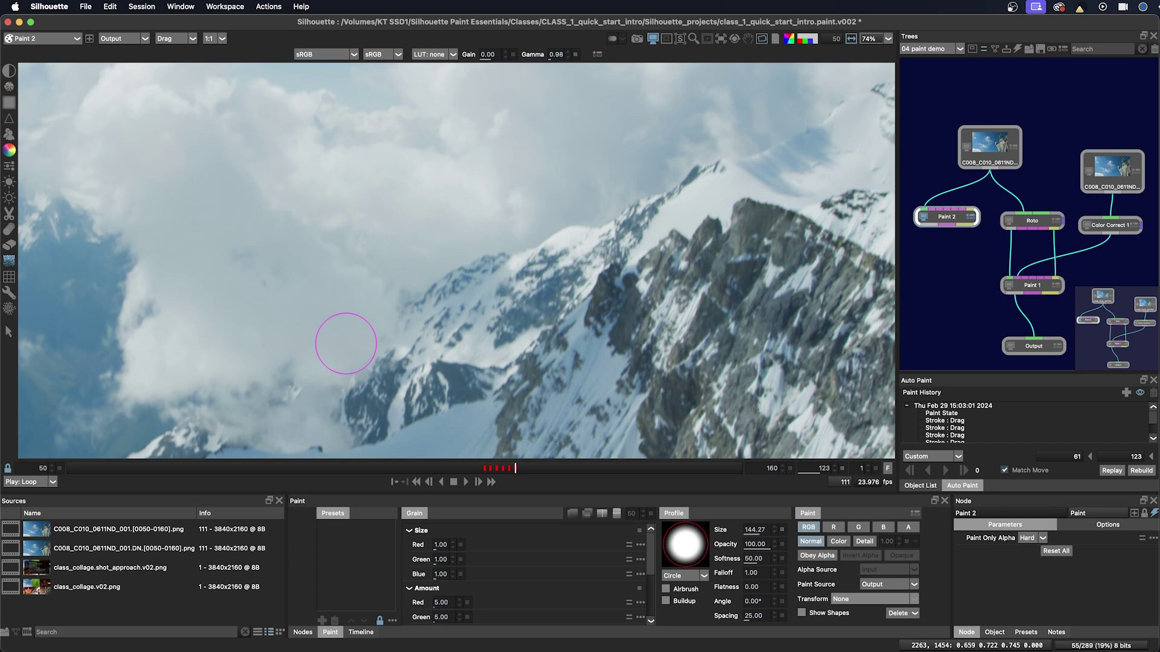
Select the Mosaic brush, then switch to the Repair brush.
left_click(9, 278)
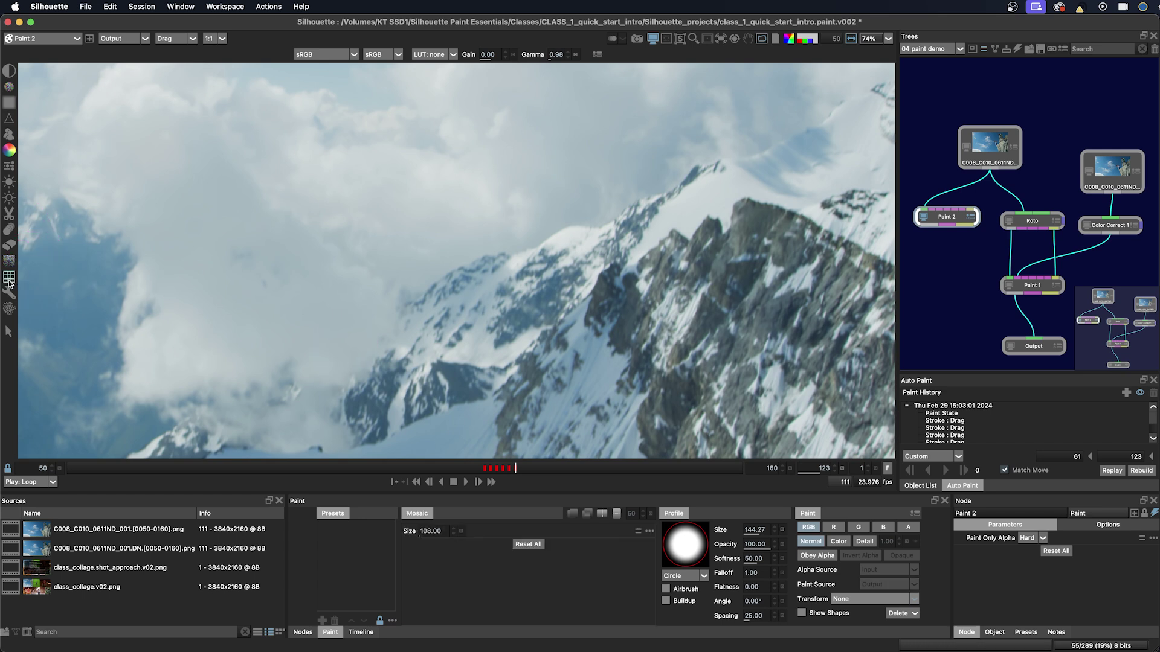
left_click(9, 293)
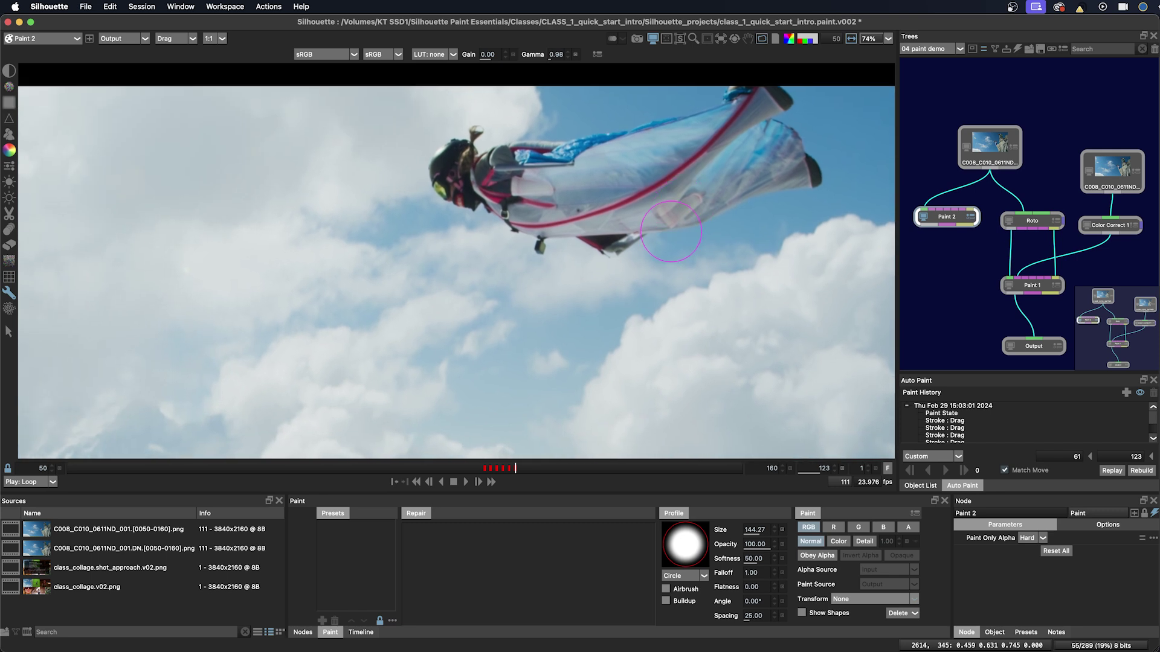
Zoom to 171% and set brush size 14.57. Paint two red streaks, then one at 56% opacity.
scroll(670, 232, "up", 4)
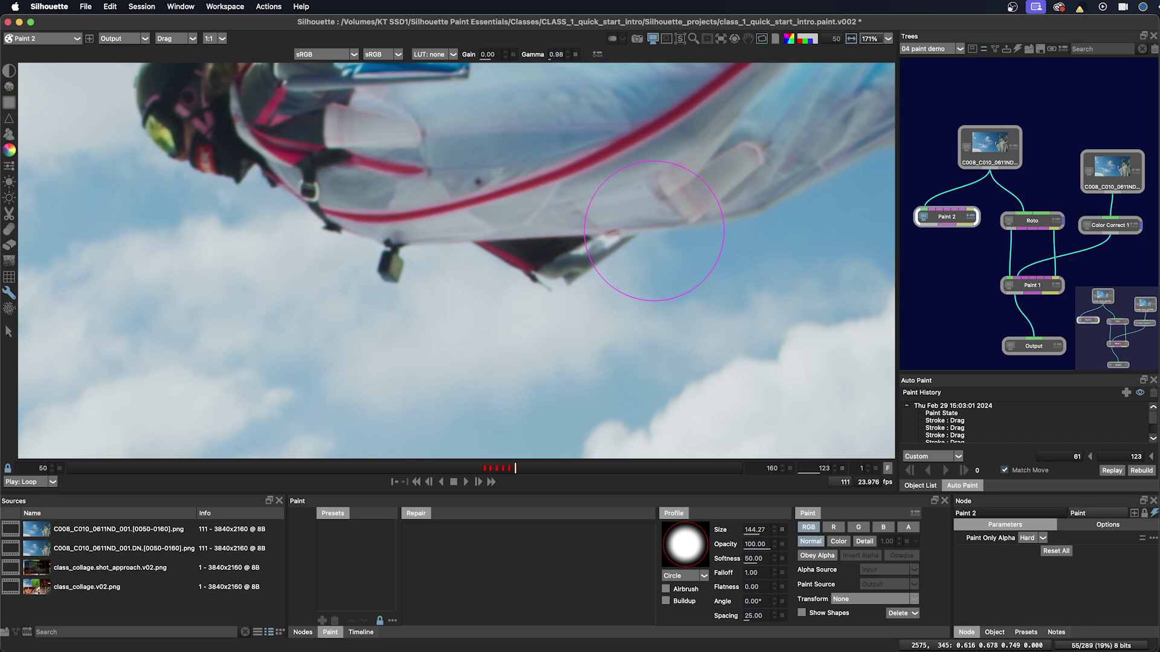
left_click_drag(651, 245, 523, 217)
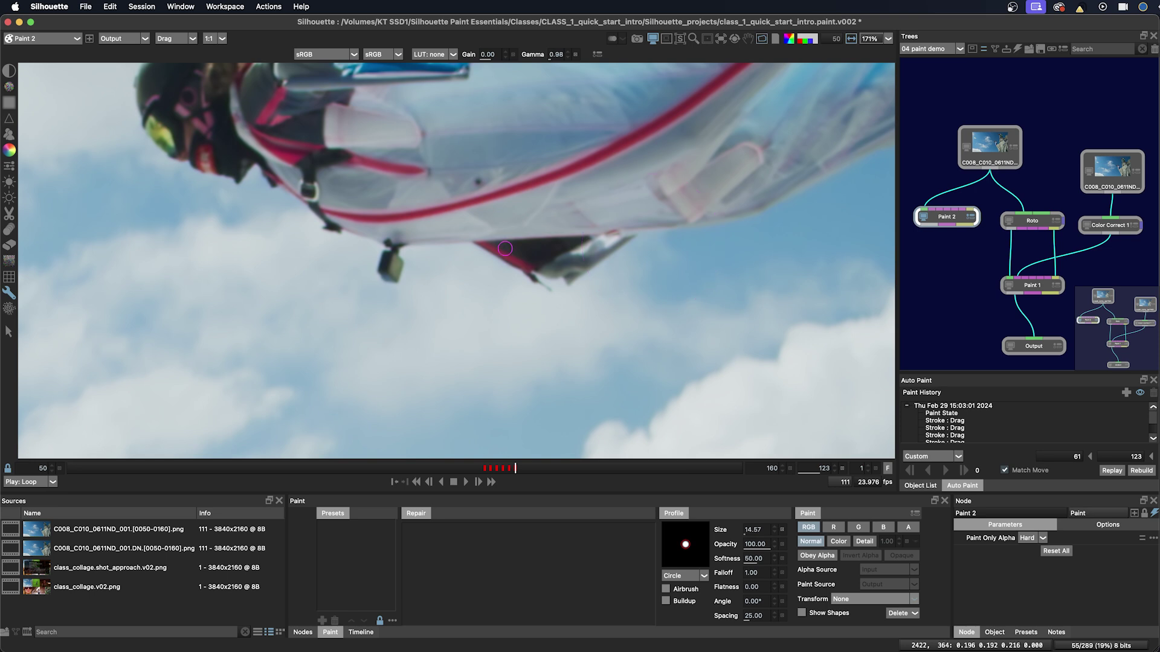
left_click_drag(503, 258, 455, 299)
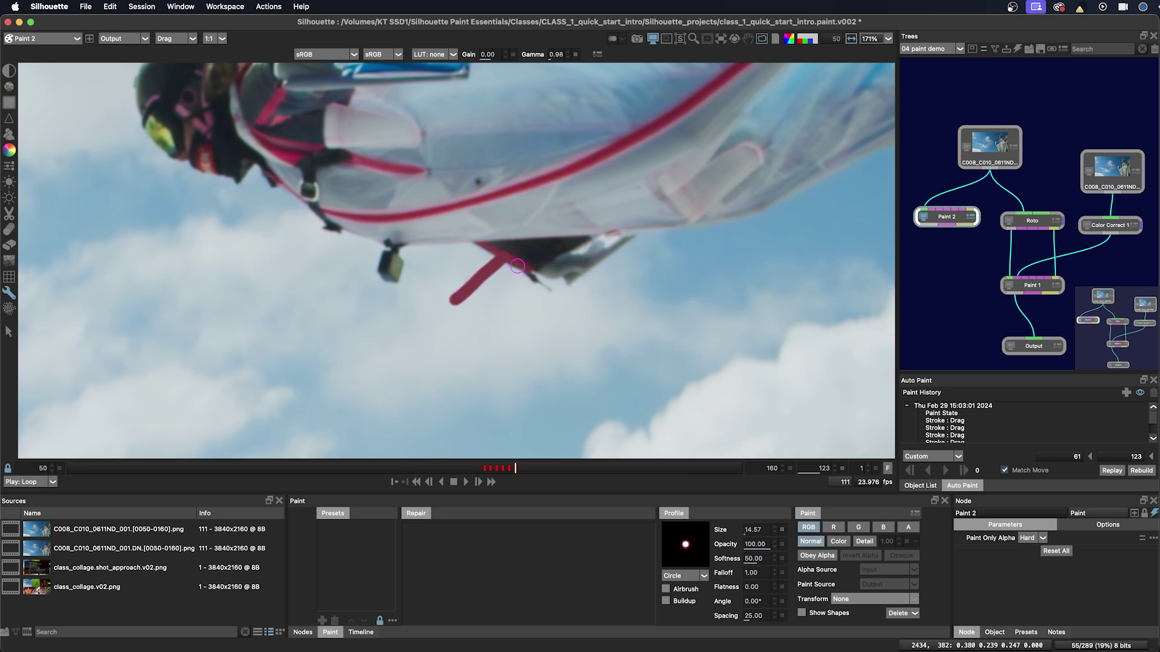
left_click_drag(508, 261, 471, 296)
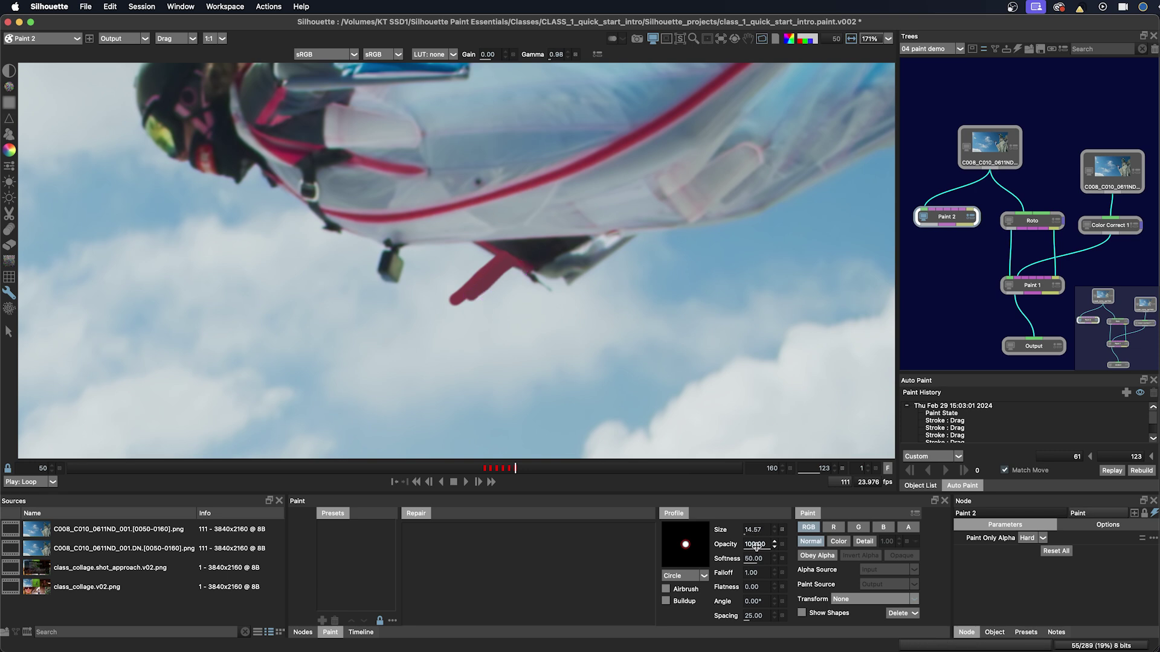
left_click_drag(755, 546, 728, 544)
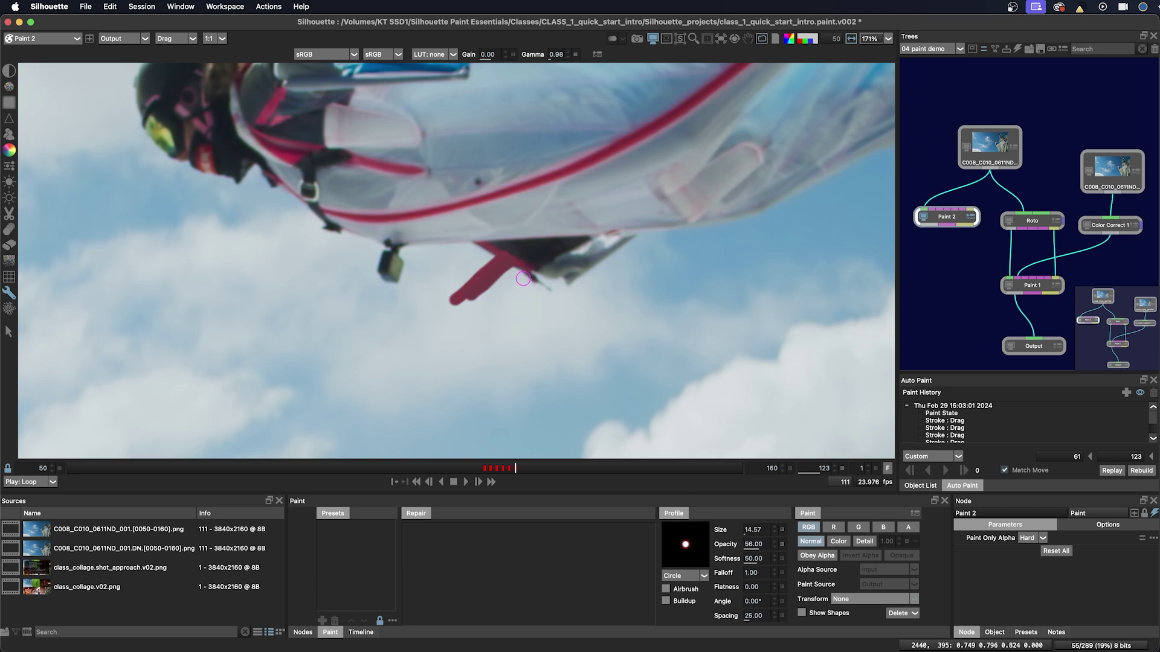
mouse_move(517, 270)
left_mouse_down()
mouse_move(495, 304)
mouse_move(514, 276)
mouse_move(497, 286)
left_mouse_up()
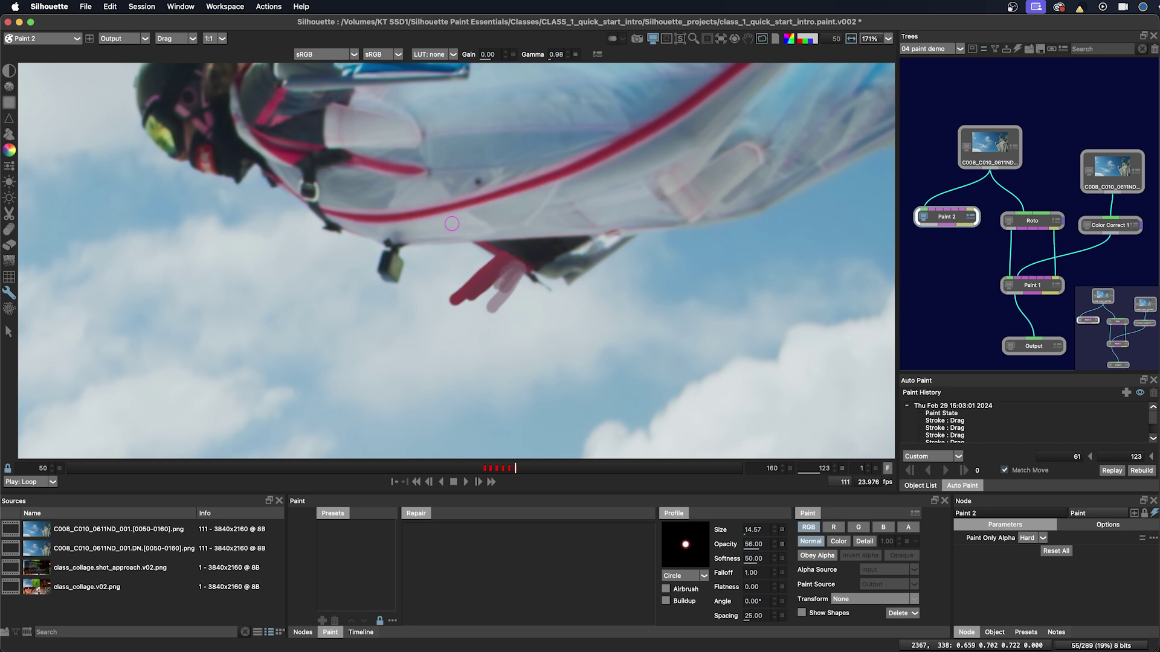
Draw a straight pale pink line from the red strap down-left into the sky.
mouse_move(452, 223)
left_mouse_down()
mouse_move(554, 314)
mouse_move(559, 285)
left_mouse_up()
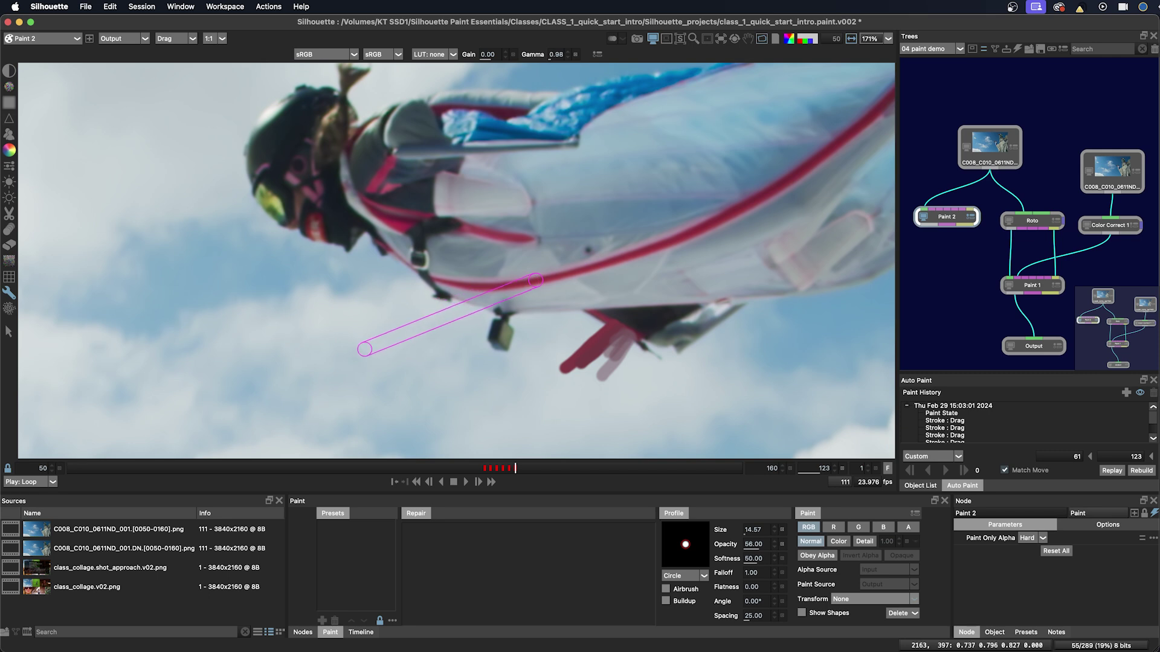
left_click(356, 352, "shift")
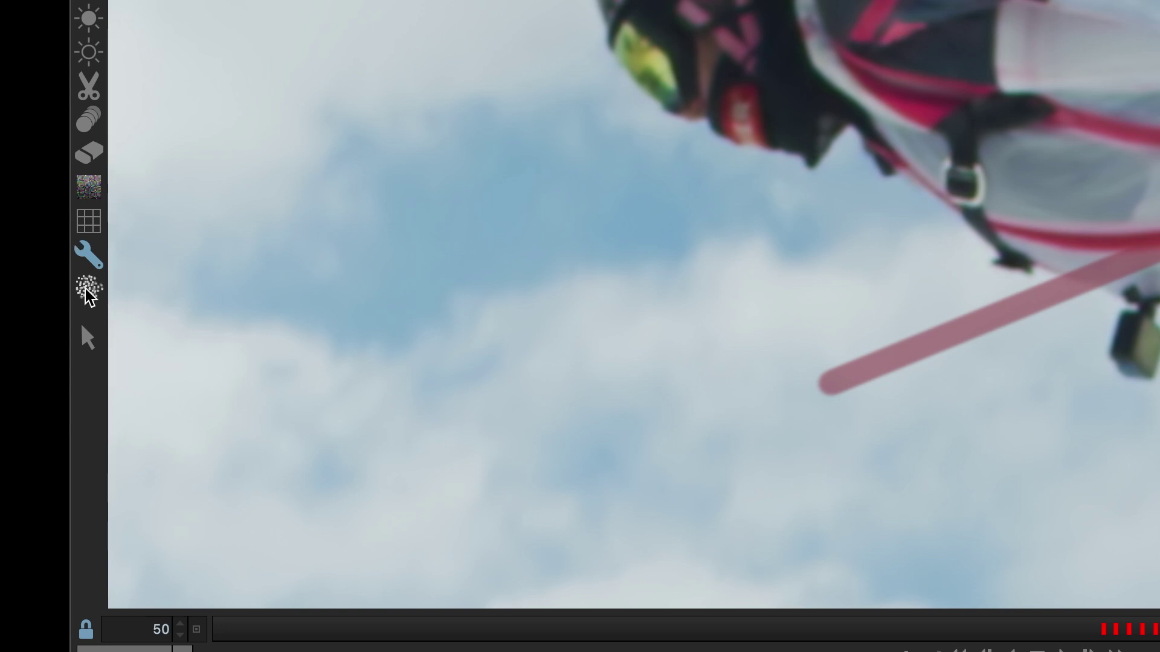
Scatter the pale pink stroke under the wing with the Scatter brush, then zoom to 393%.
left_click(89, 290)
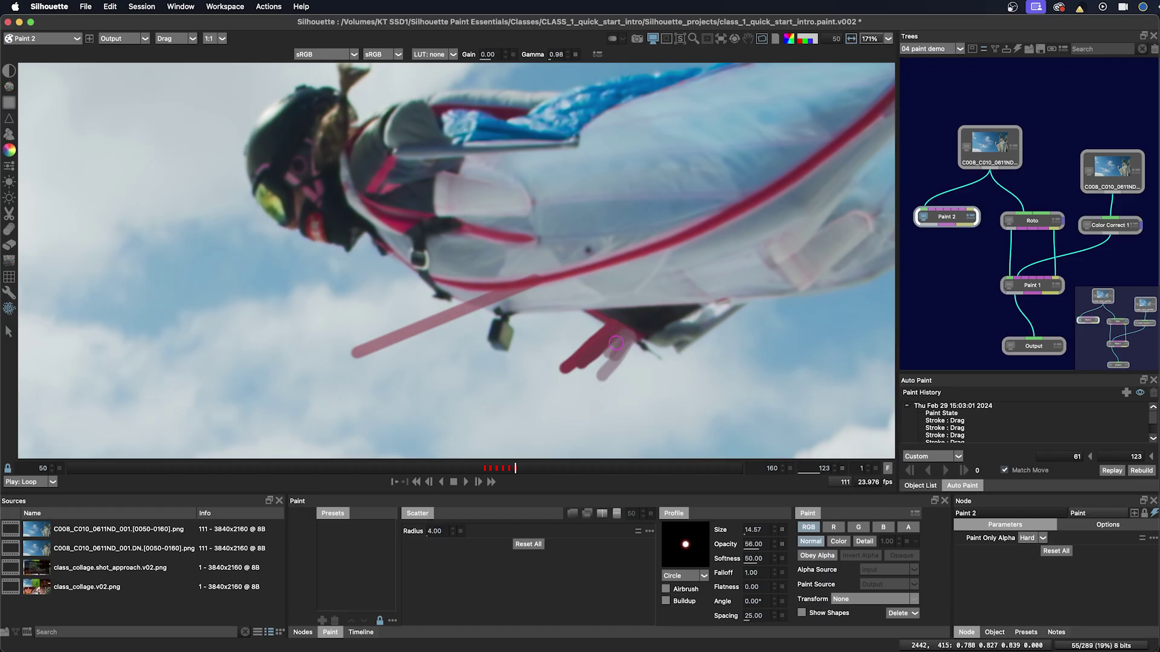
left_click_drag(616, 343, 638, 358)
scroll(624, 342, "up", 4)
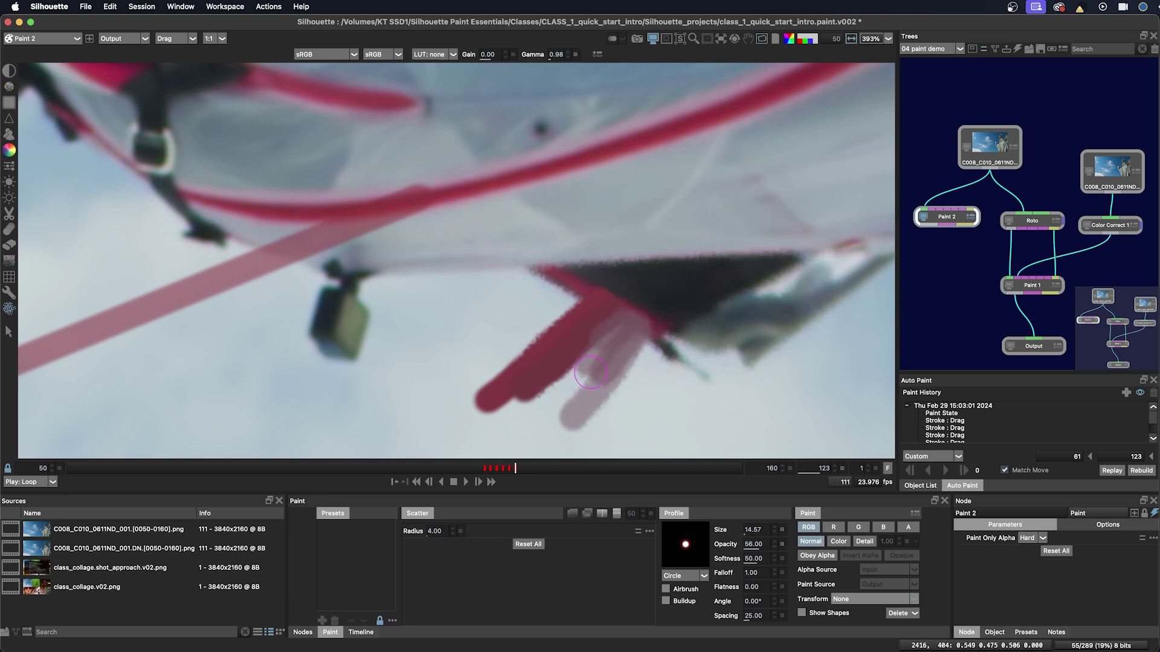
Show all paint strokes as outlines with the Stroke tool and select the strap strokes and their history entries.
left_click(9, 332)
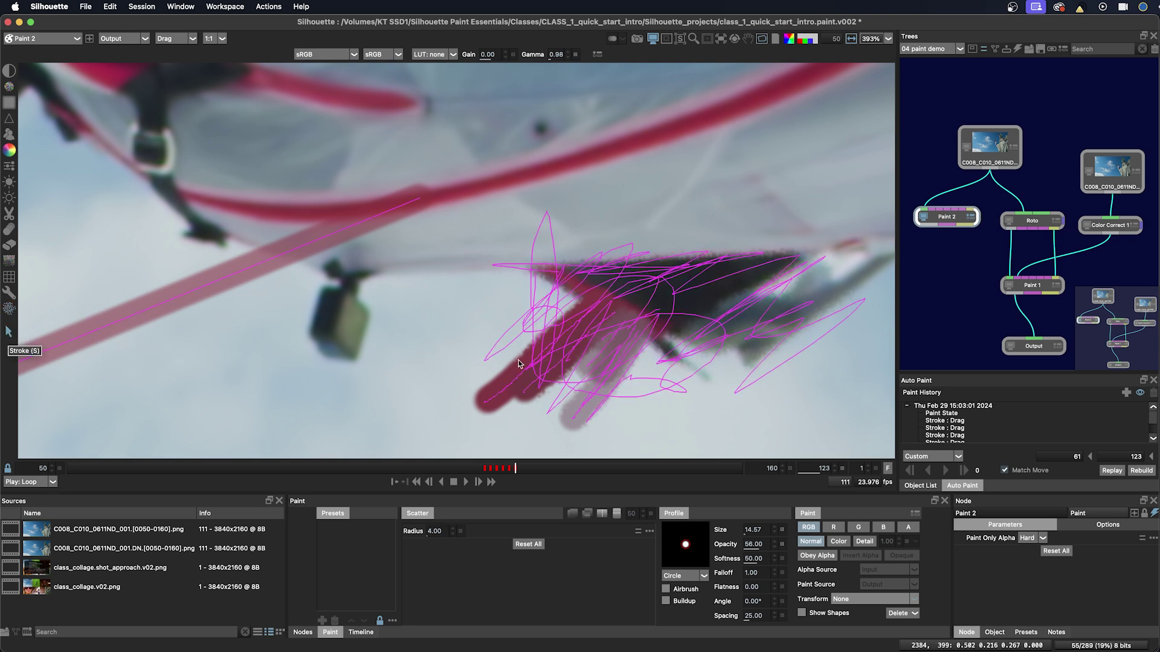
left_click(307, 247)
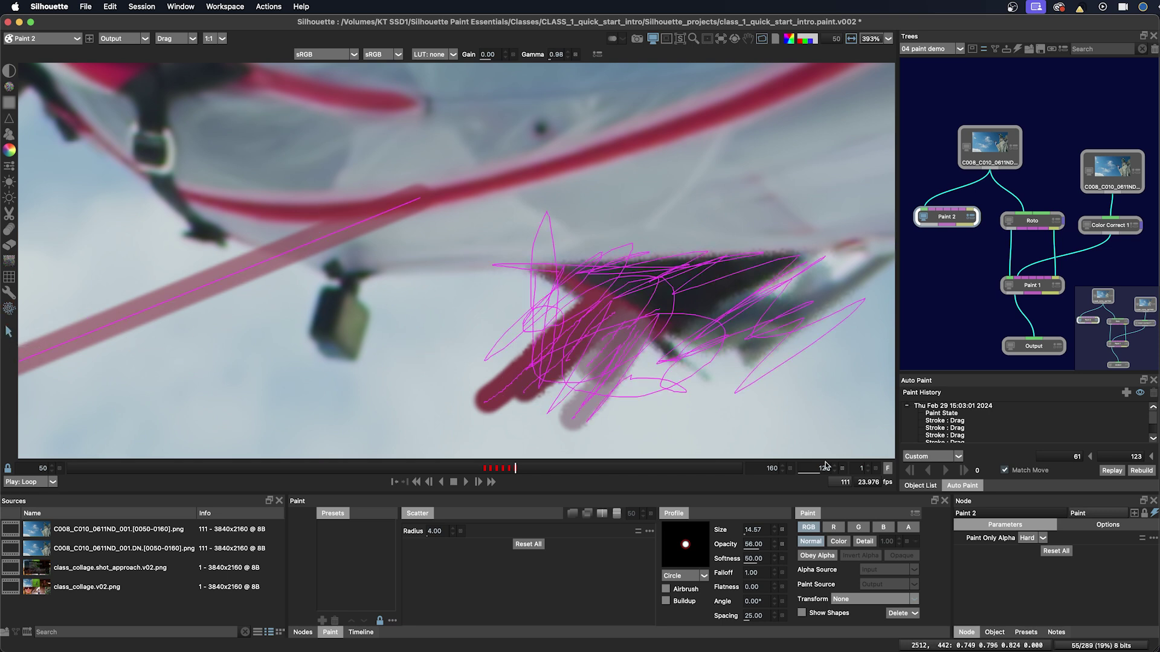
left_click(940, 428)
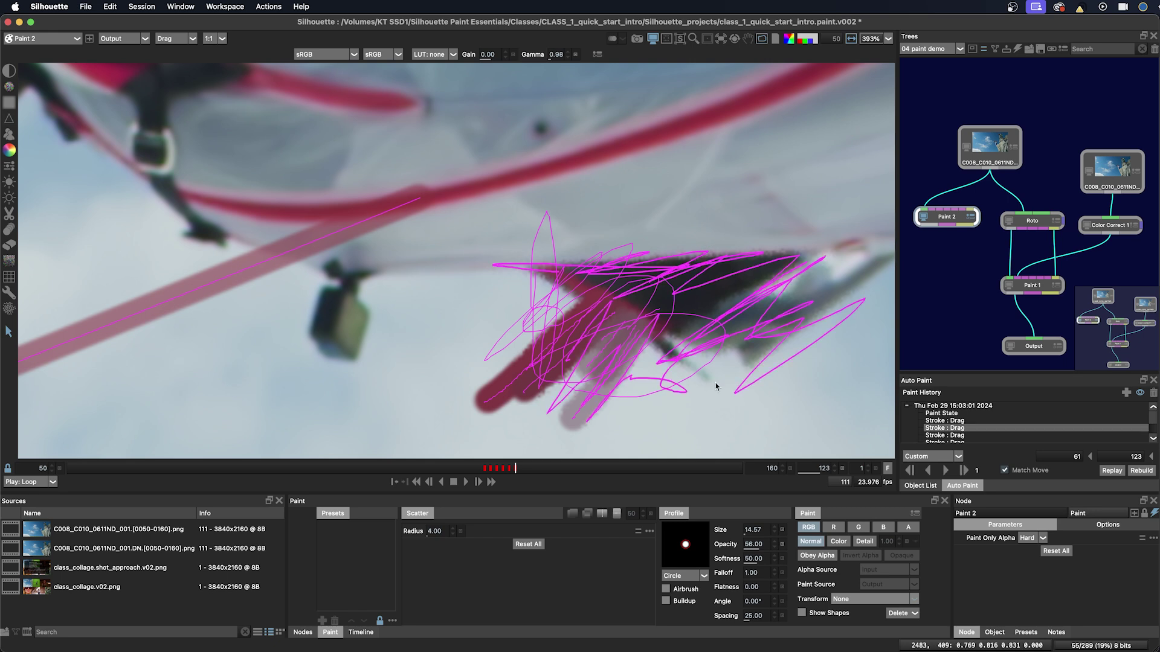
left_click(265, 264)
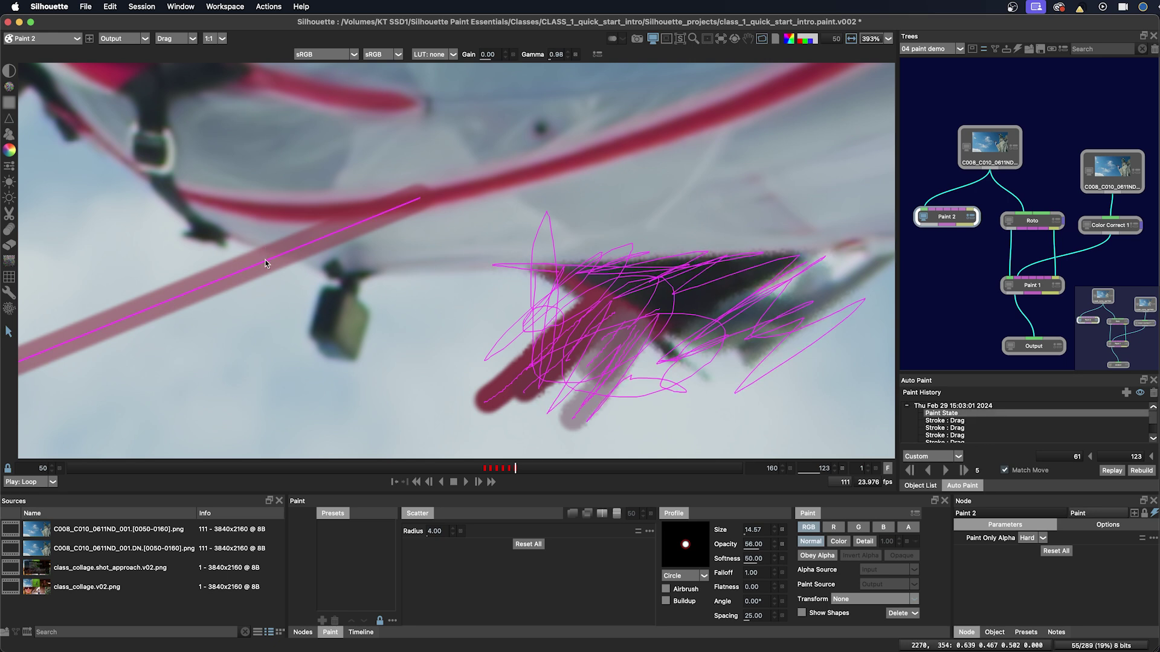
Enlarge the Auto Paint history list, select the looping scribble stroke, and return to the selection arrow.
scroll(955, 419, "down", 2)
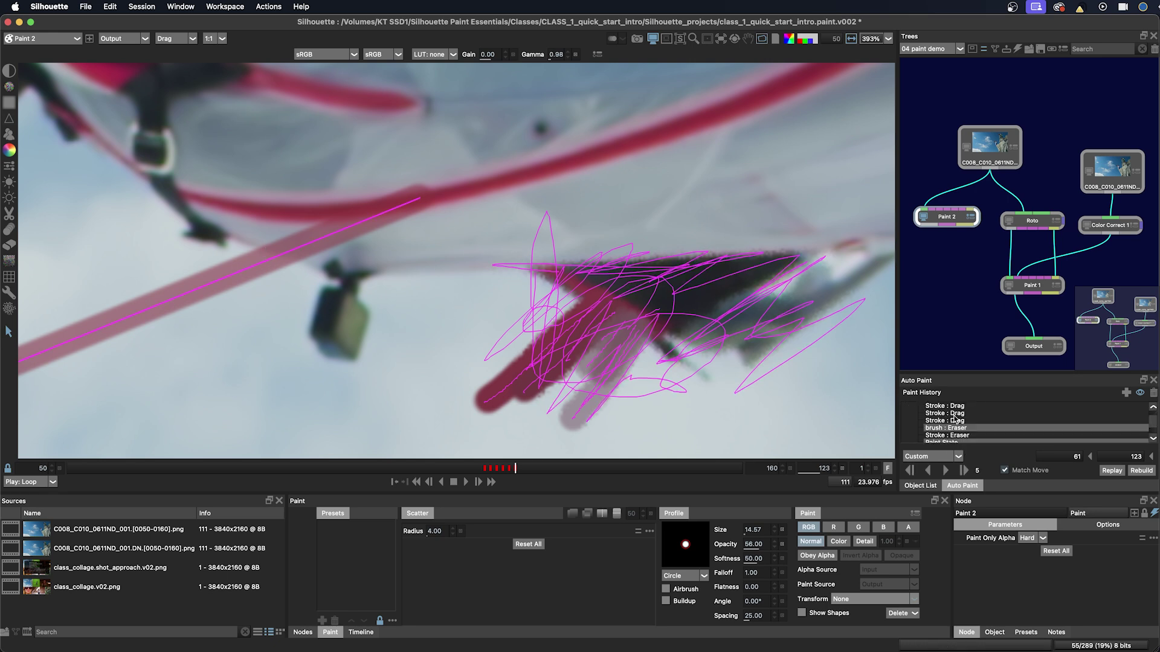
left_click_drag(947, 373, 946, 307)
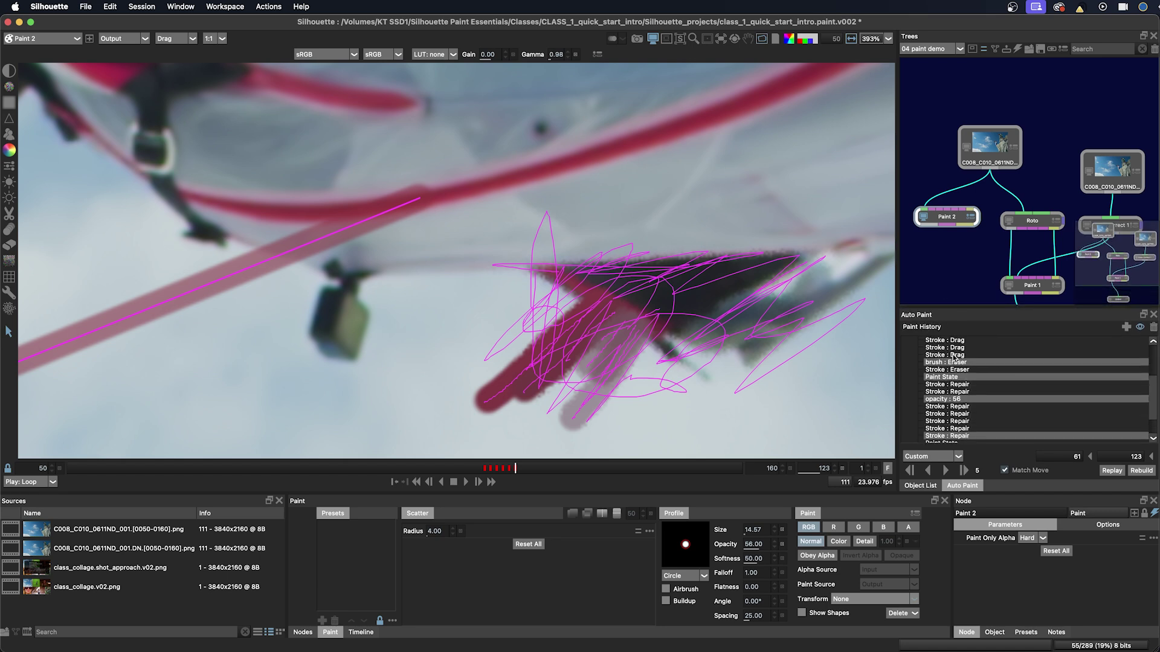
left_click(633, 315)
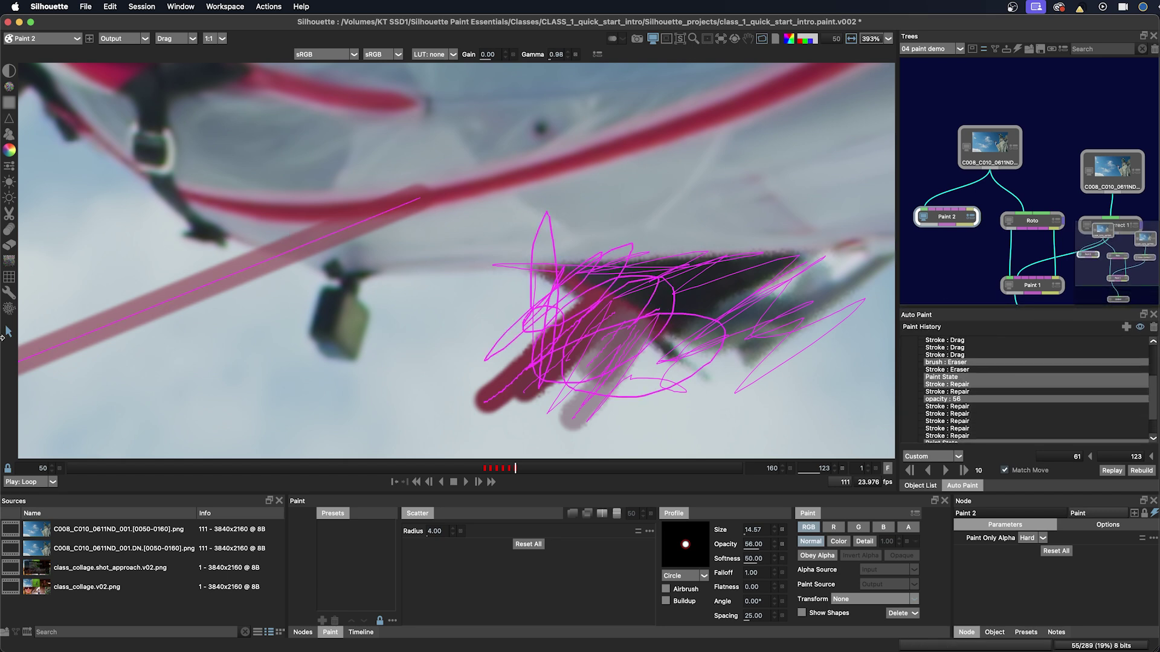
left_click(8, 331)
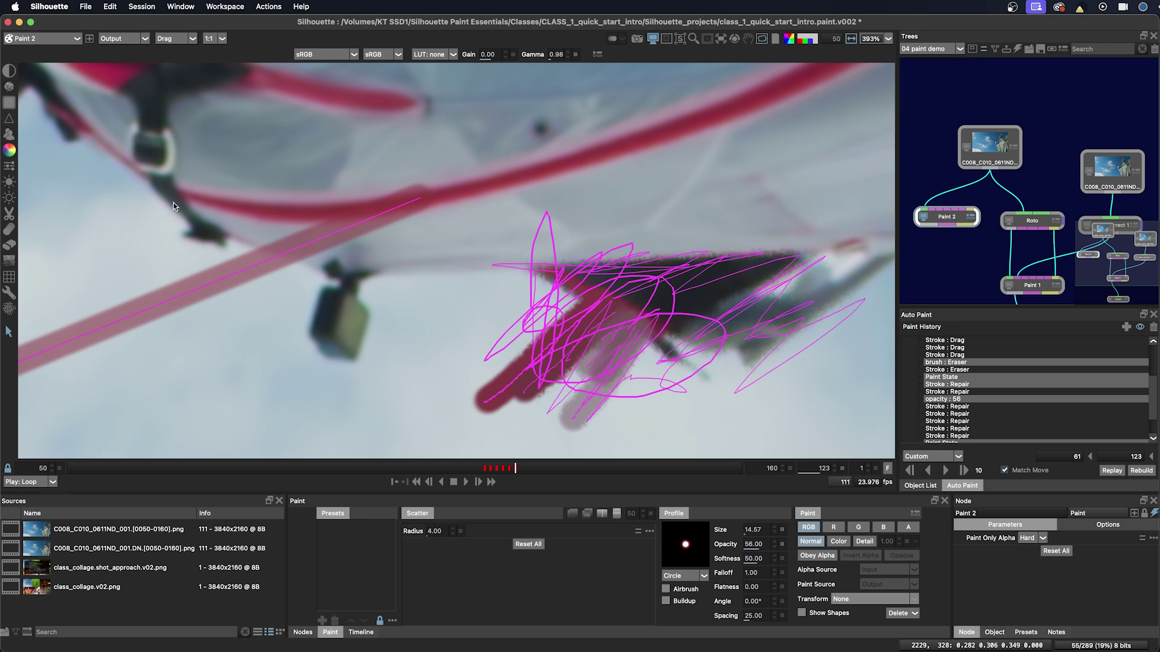